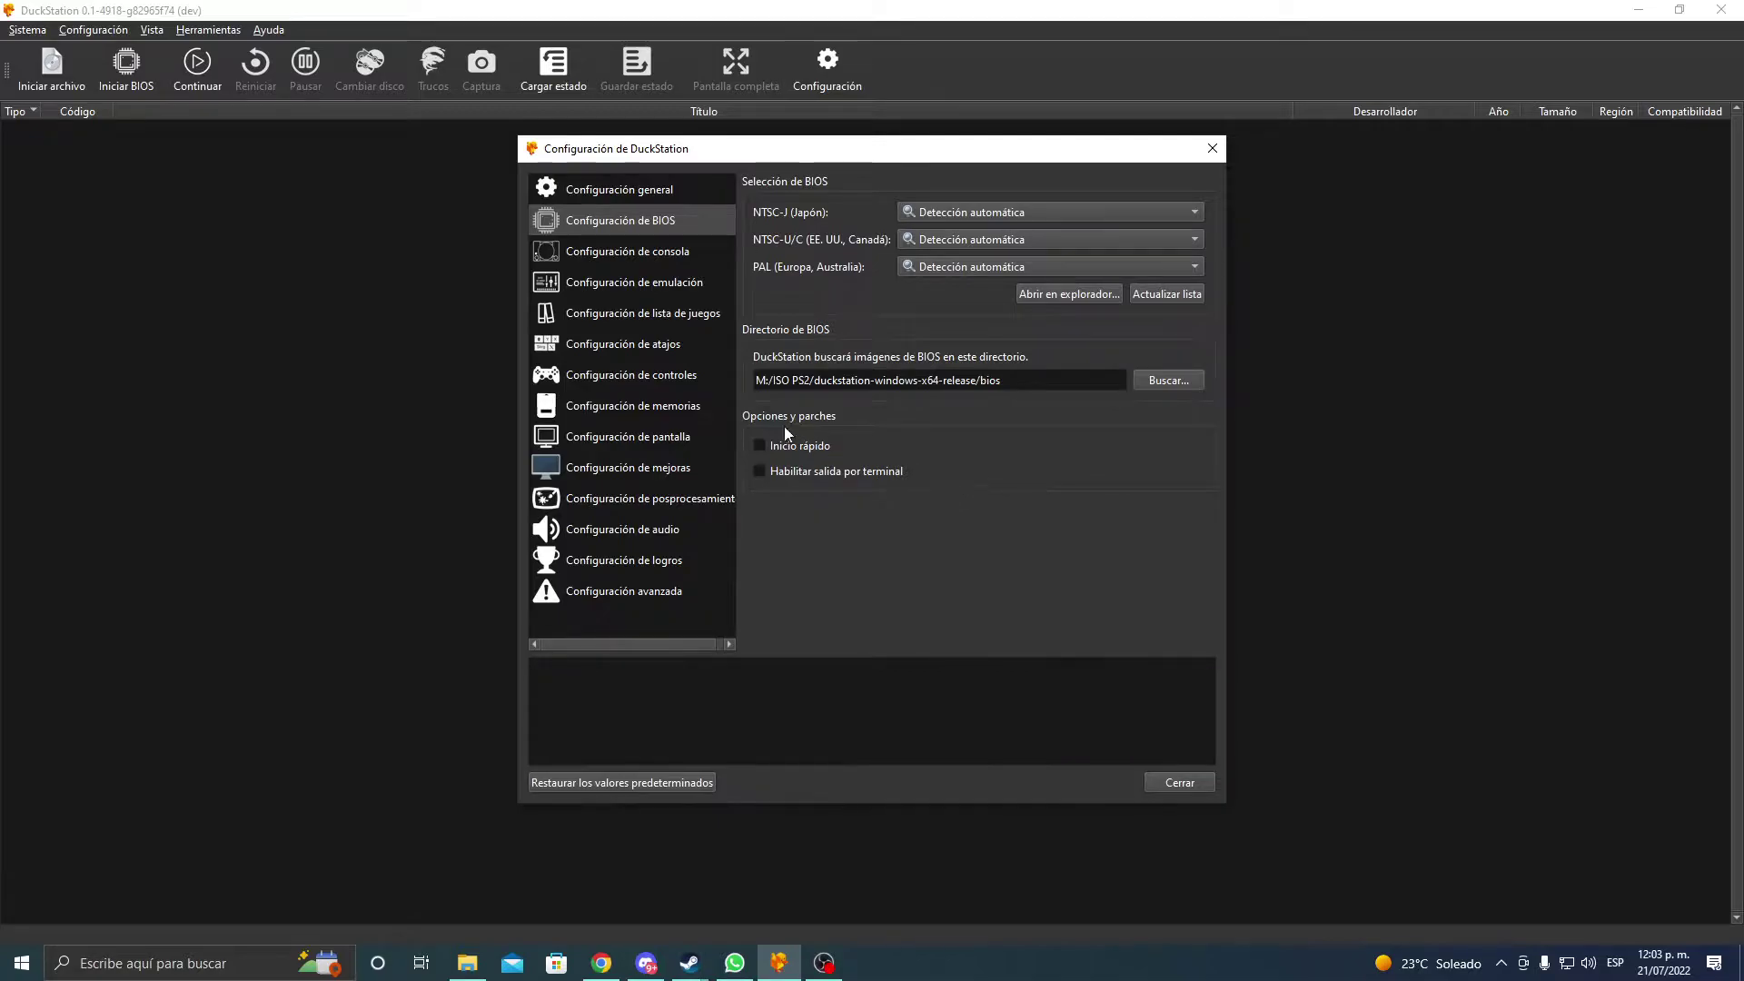
- Review the console and emulation settings, including the available emulation speed values
click(633, 261)
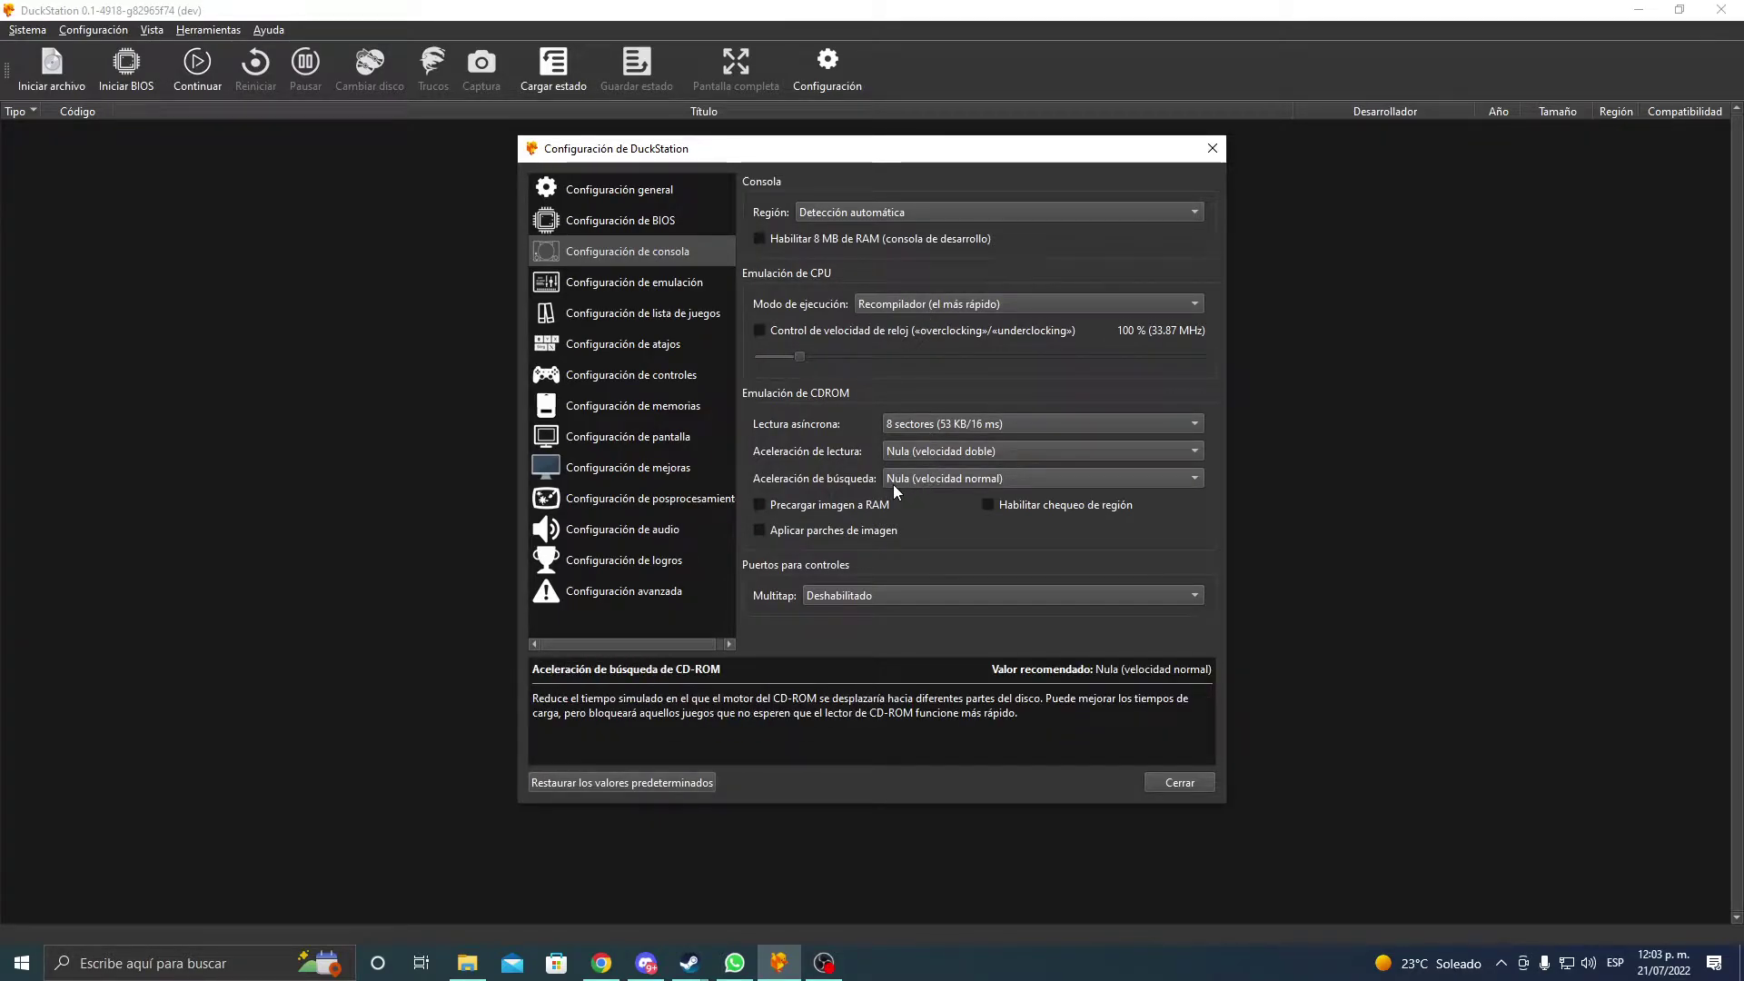
click(627, 287)
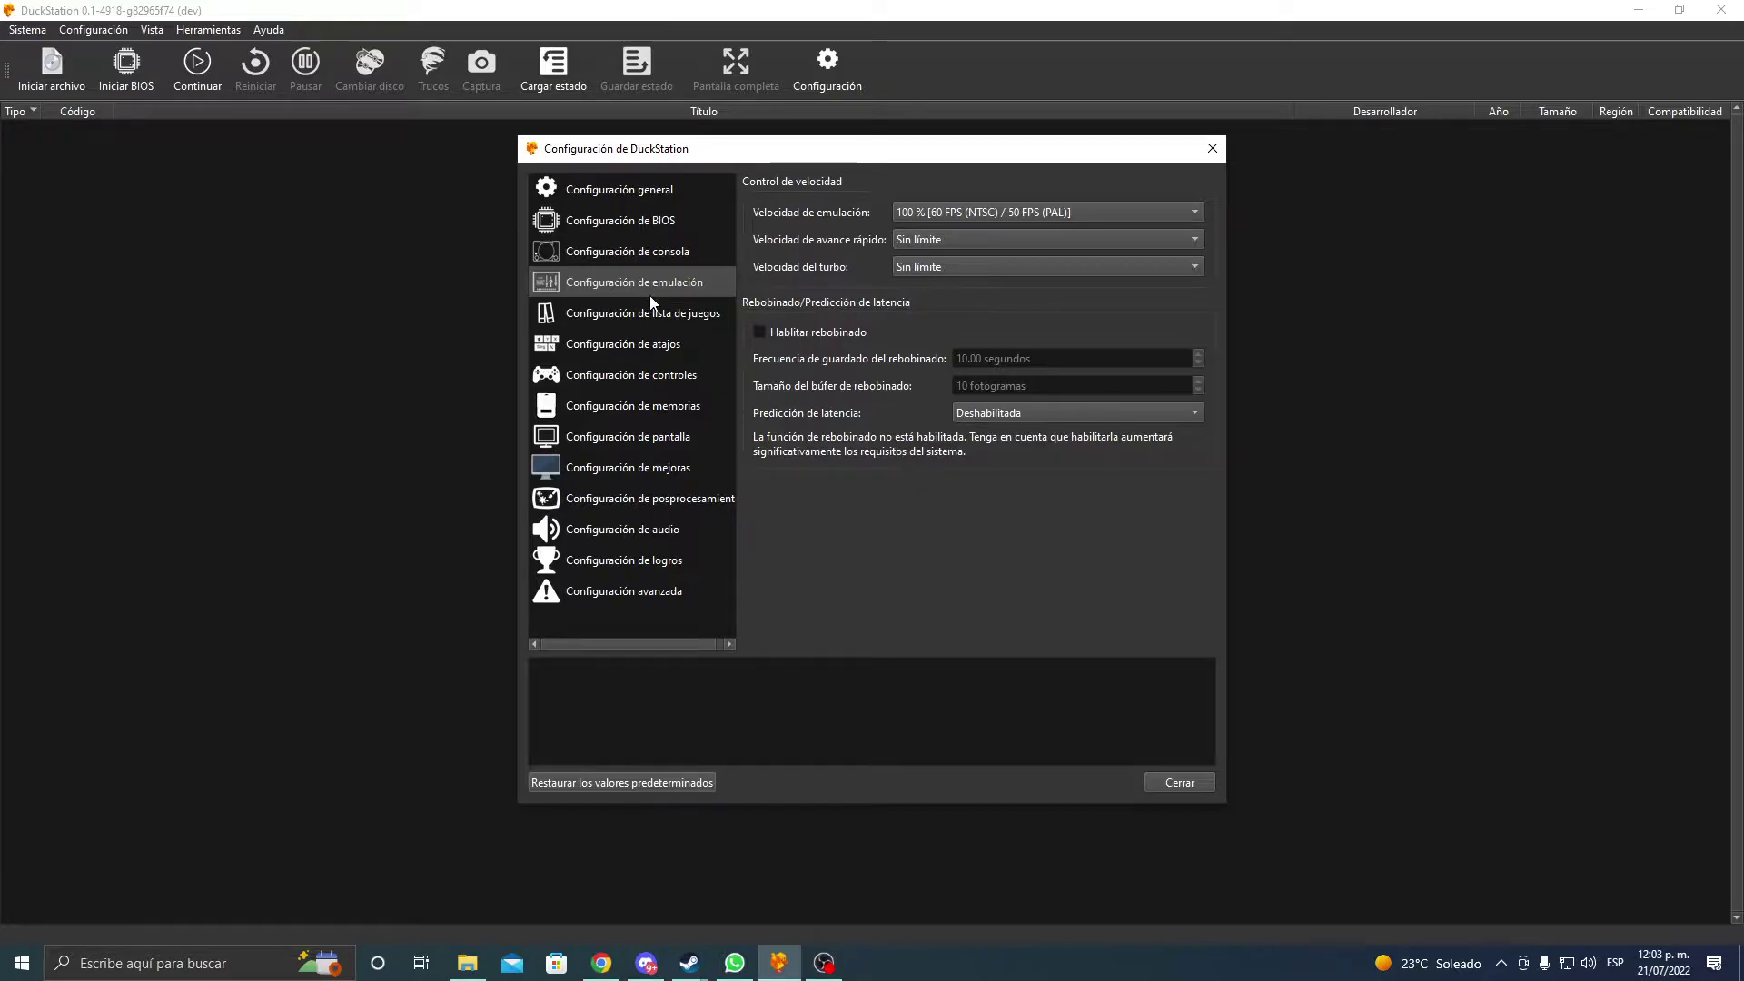
click(1043, 211)
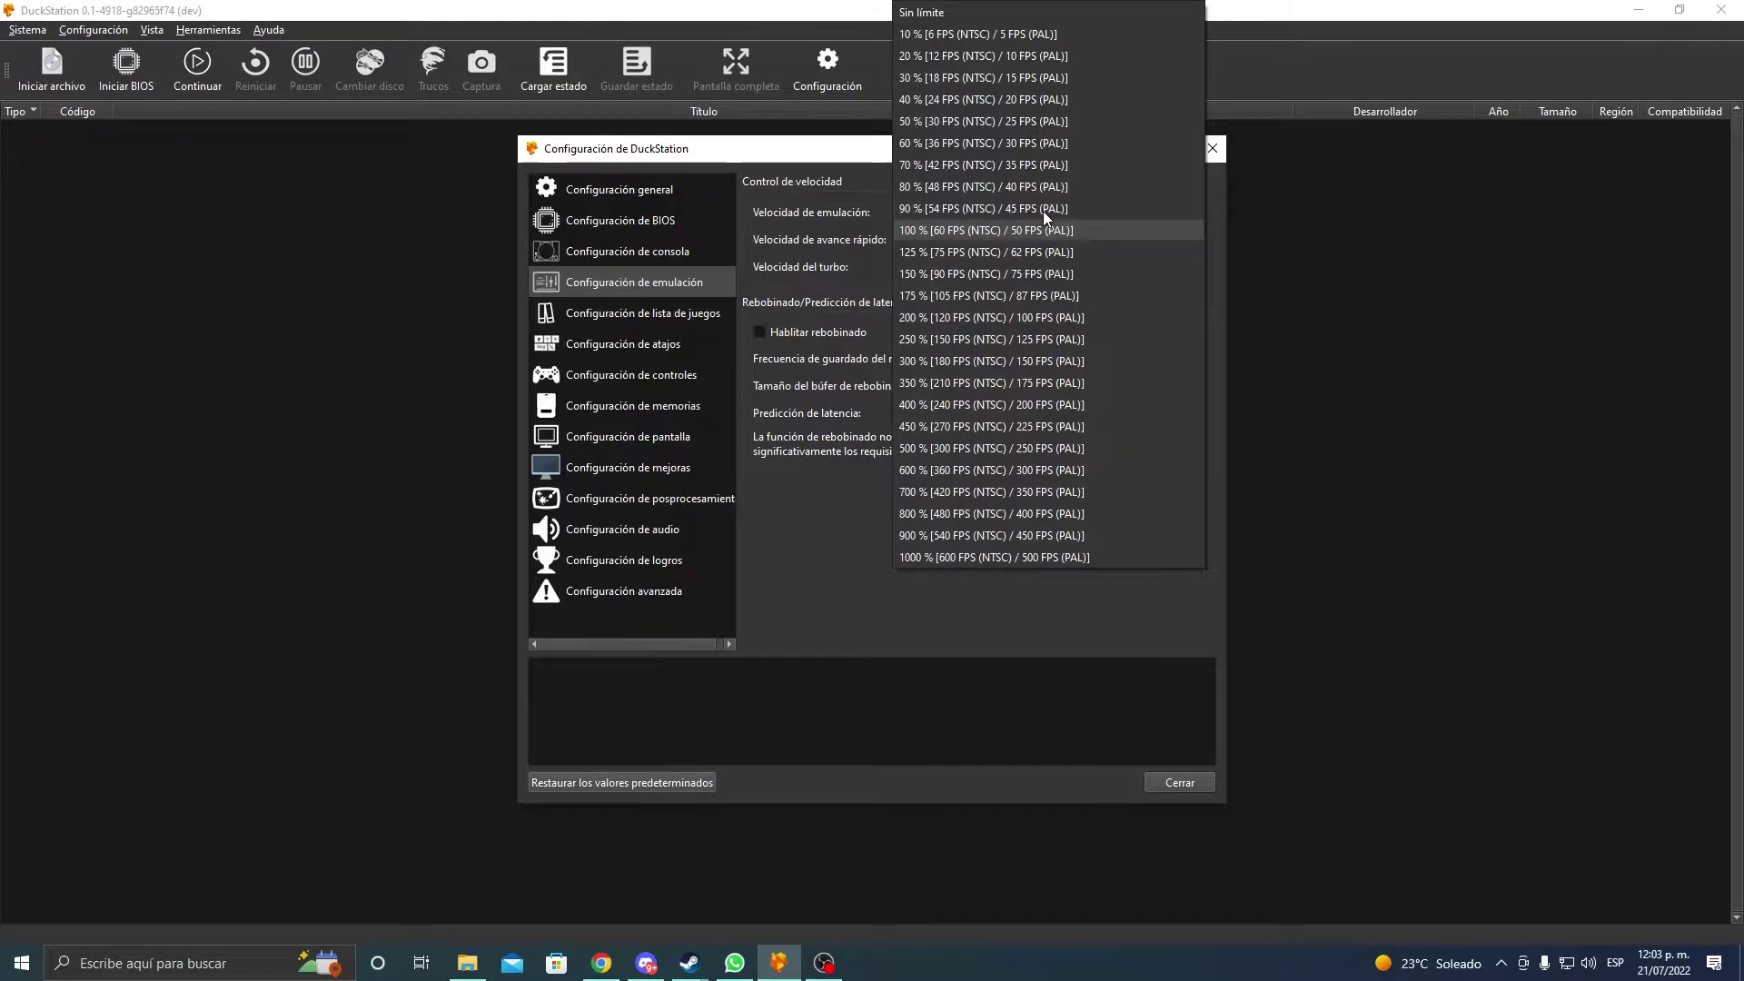
click(1216, 250)
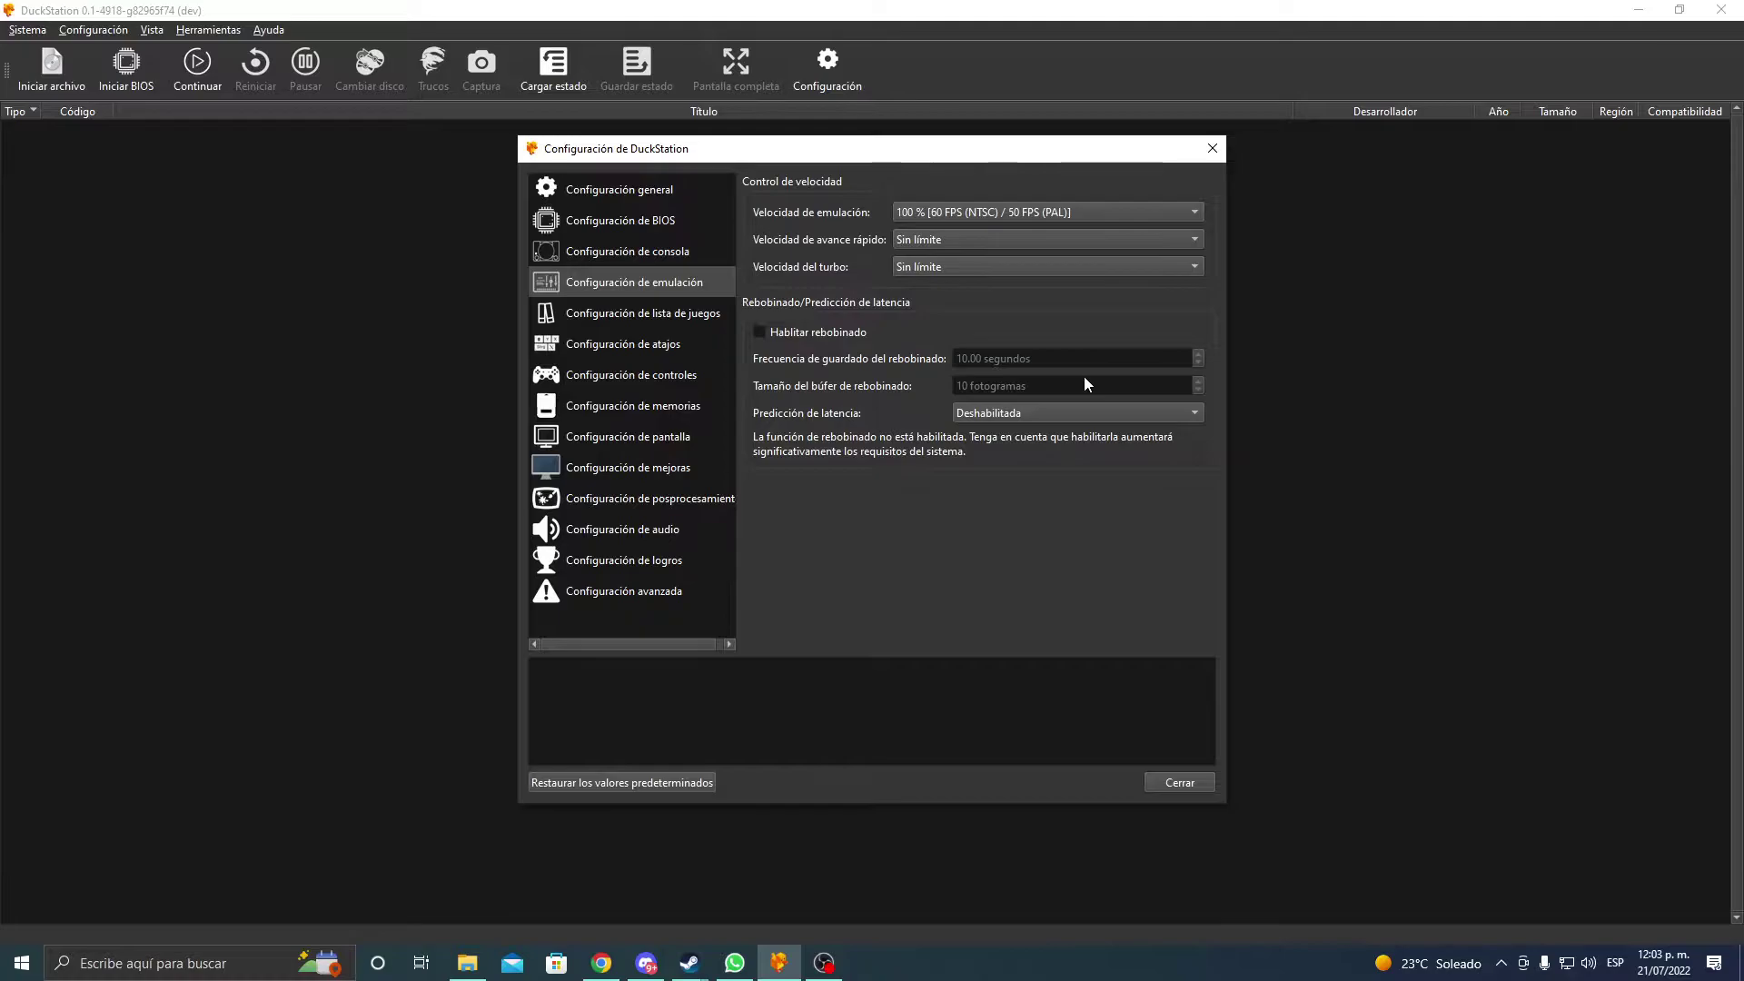
- Review the game list settings, the general, system and graphics hotkeys, and the controller settings
click(667, 319)
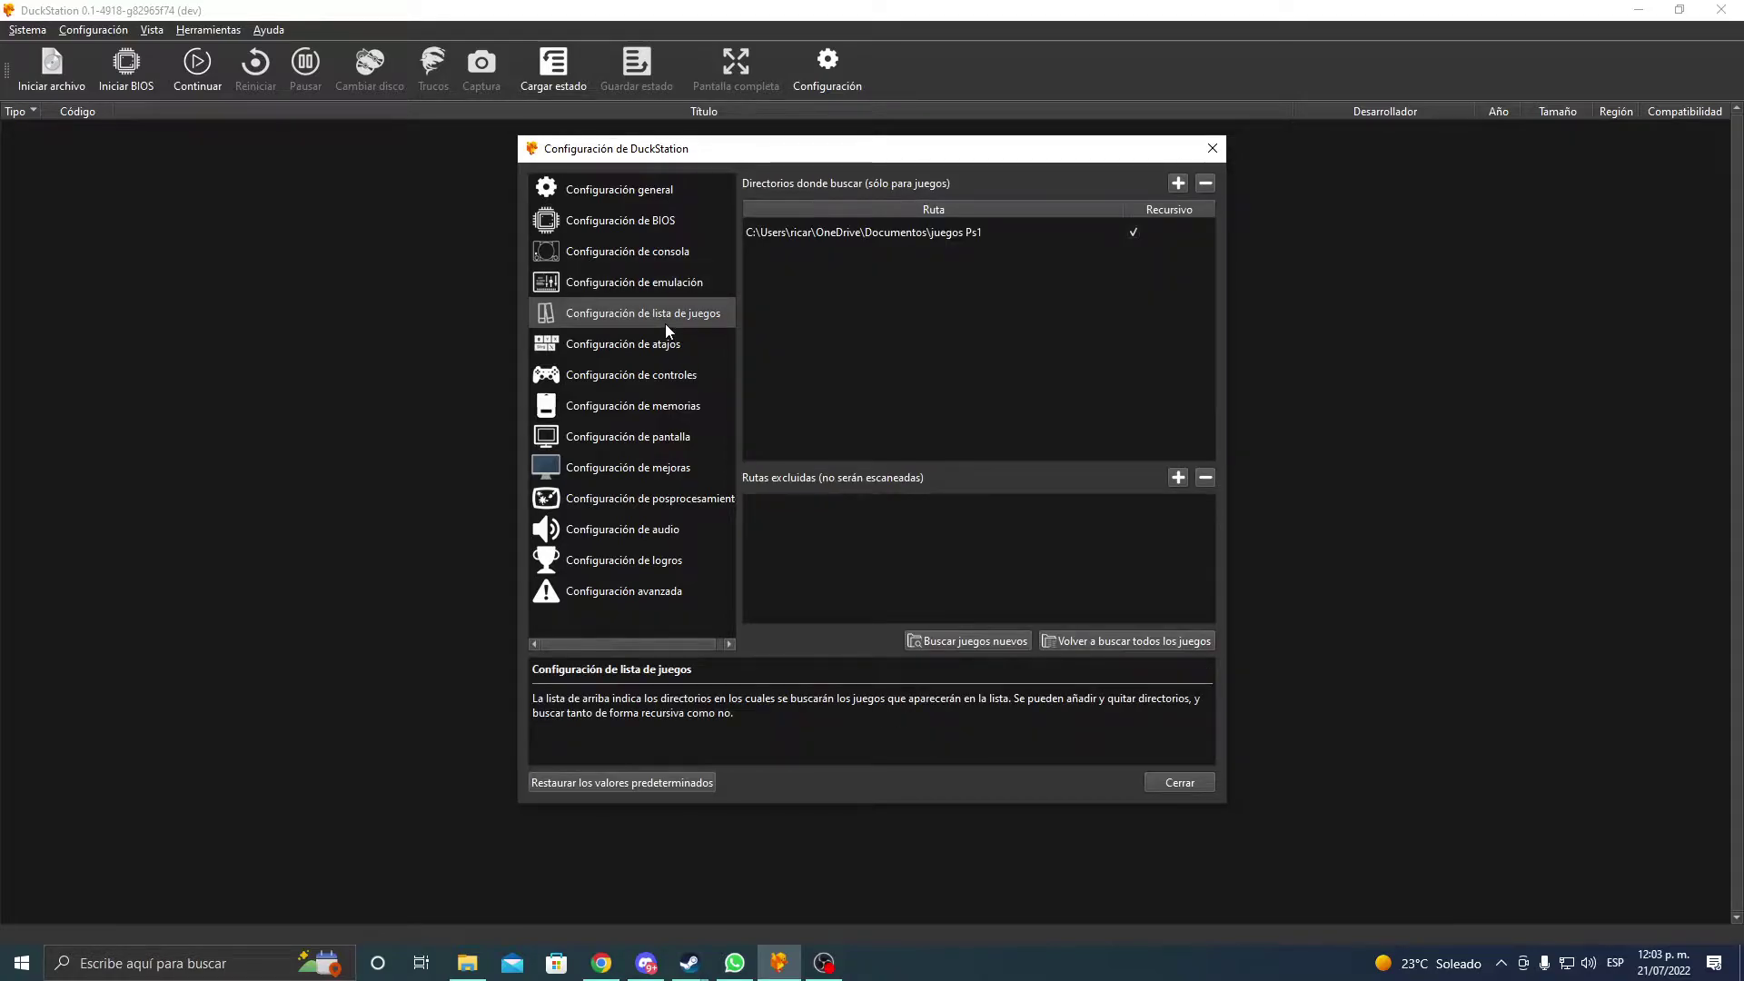
click(647, 354)
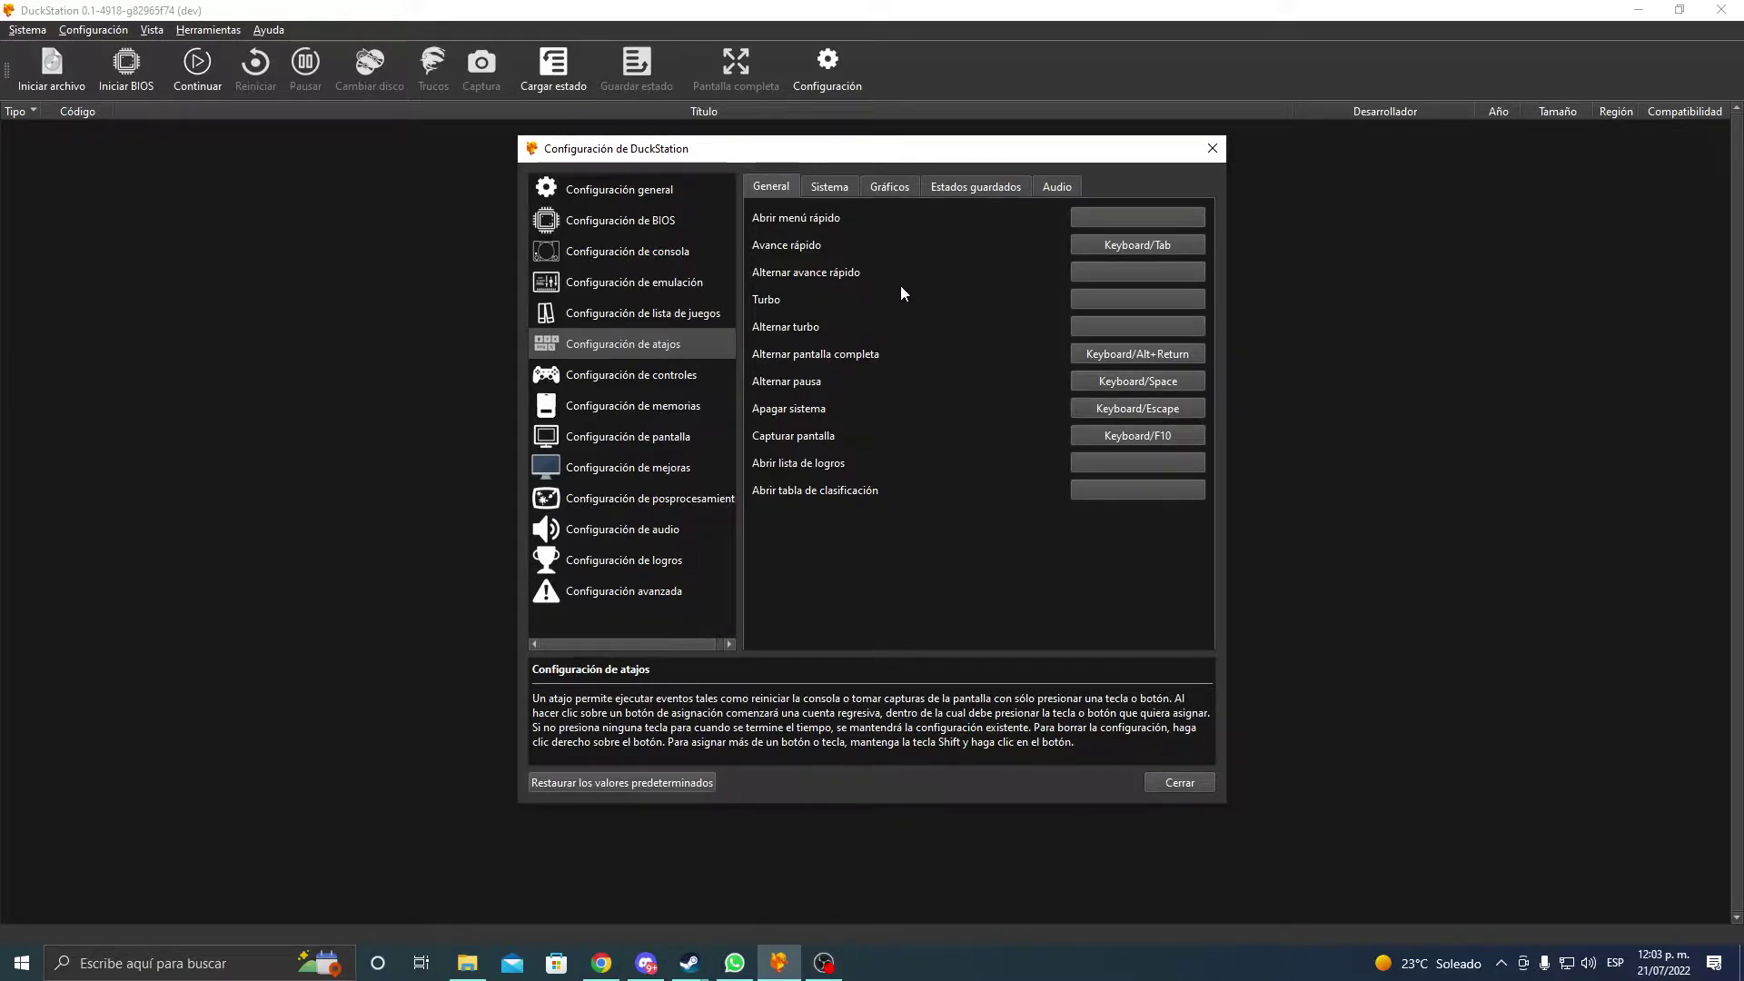
click(837, 187)
click(890, 186)
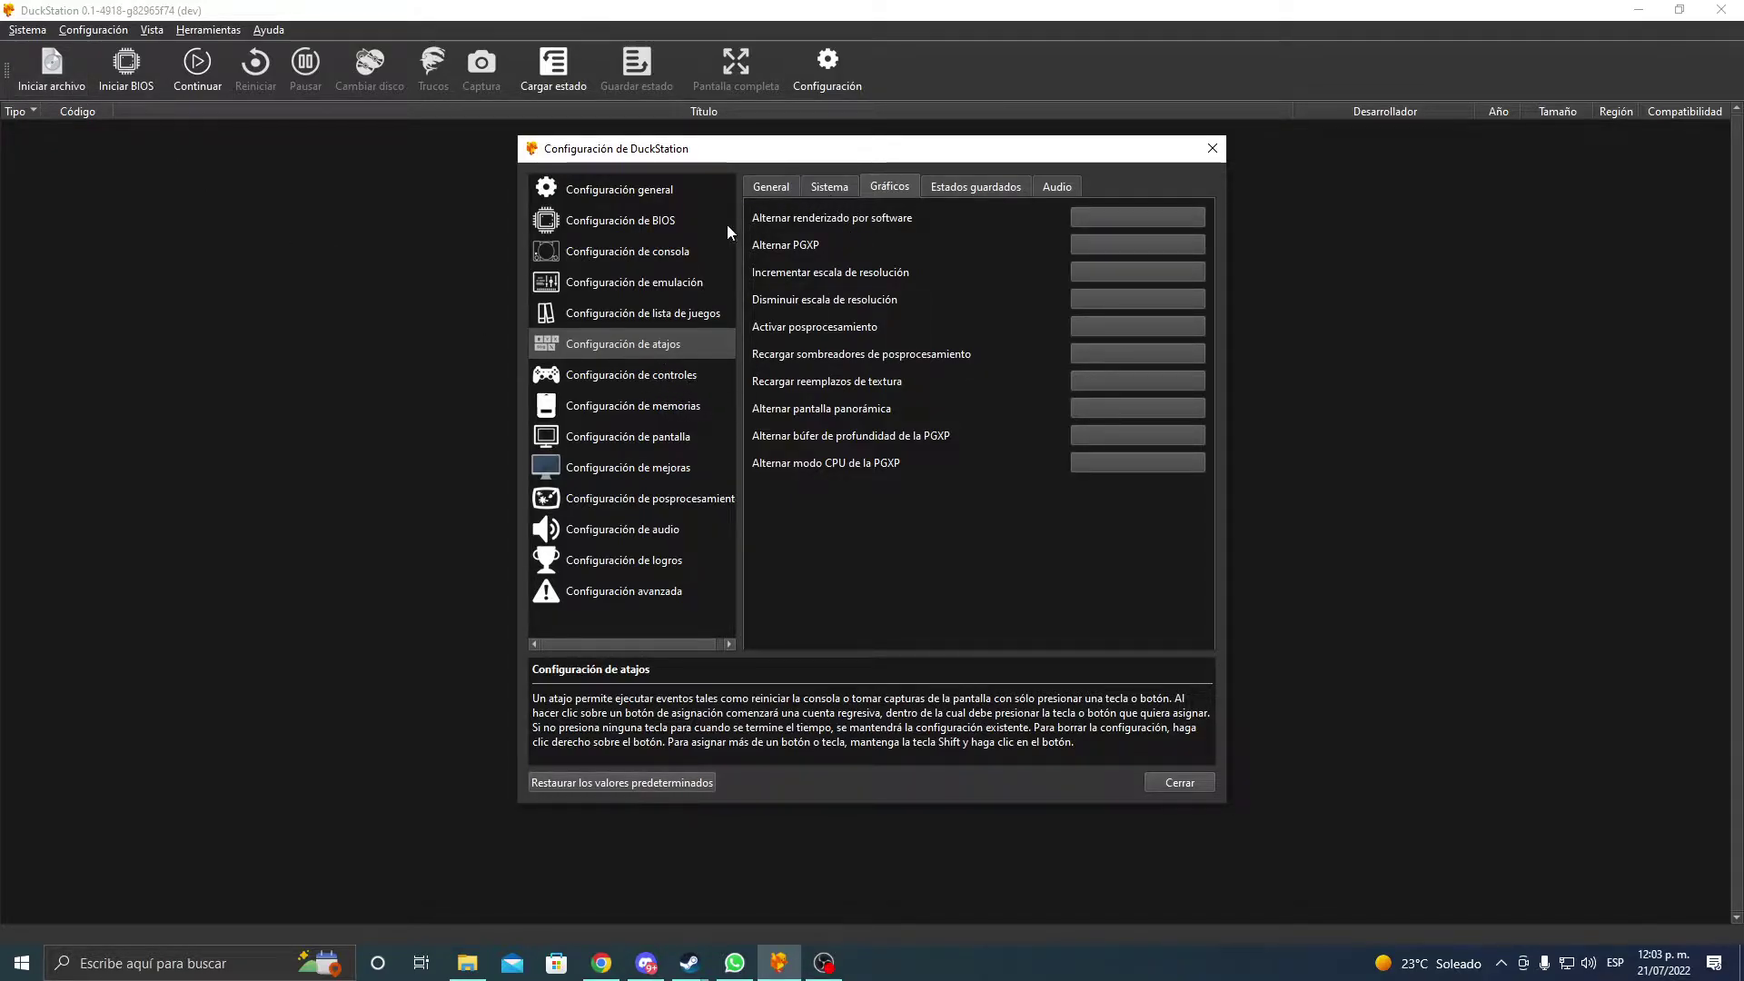
click(667, 380)
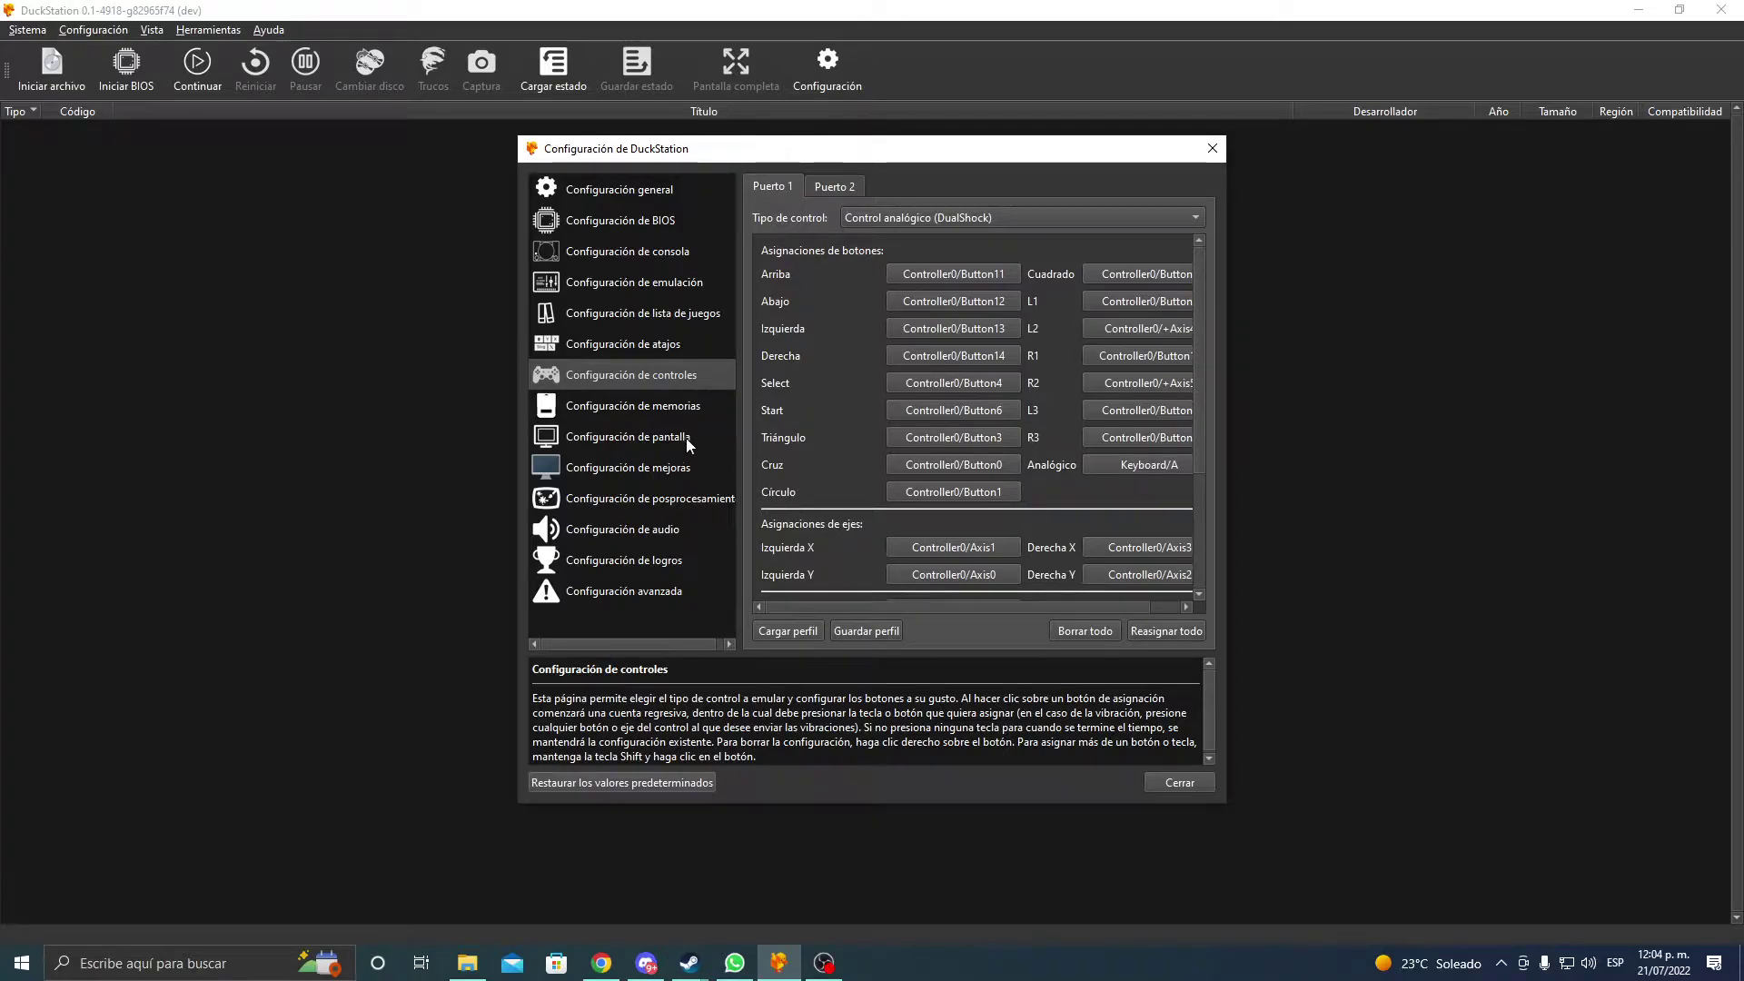
- Check the available renderers in the display settings and enable the on-screen game FPS message
click(656, 438)
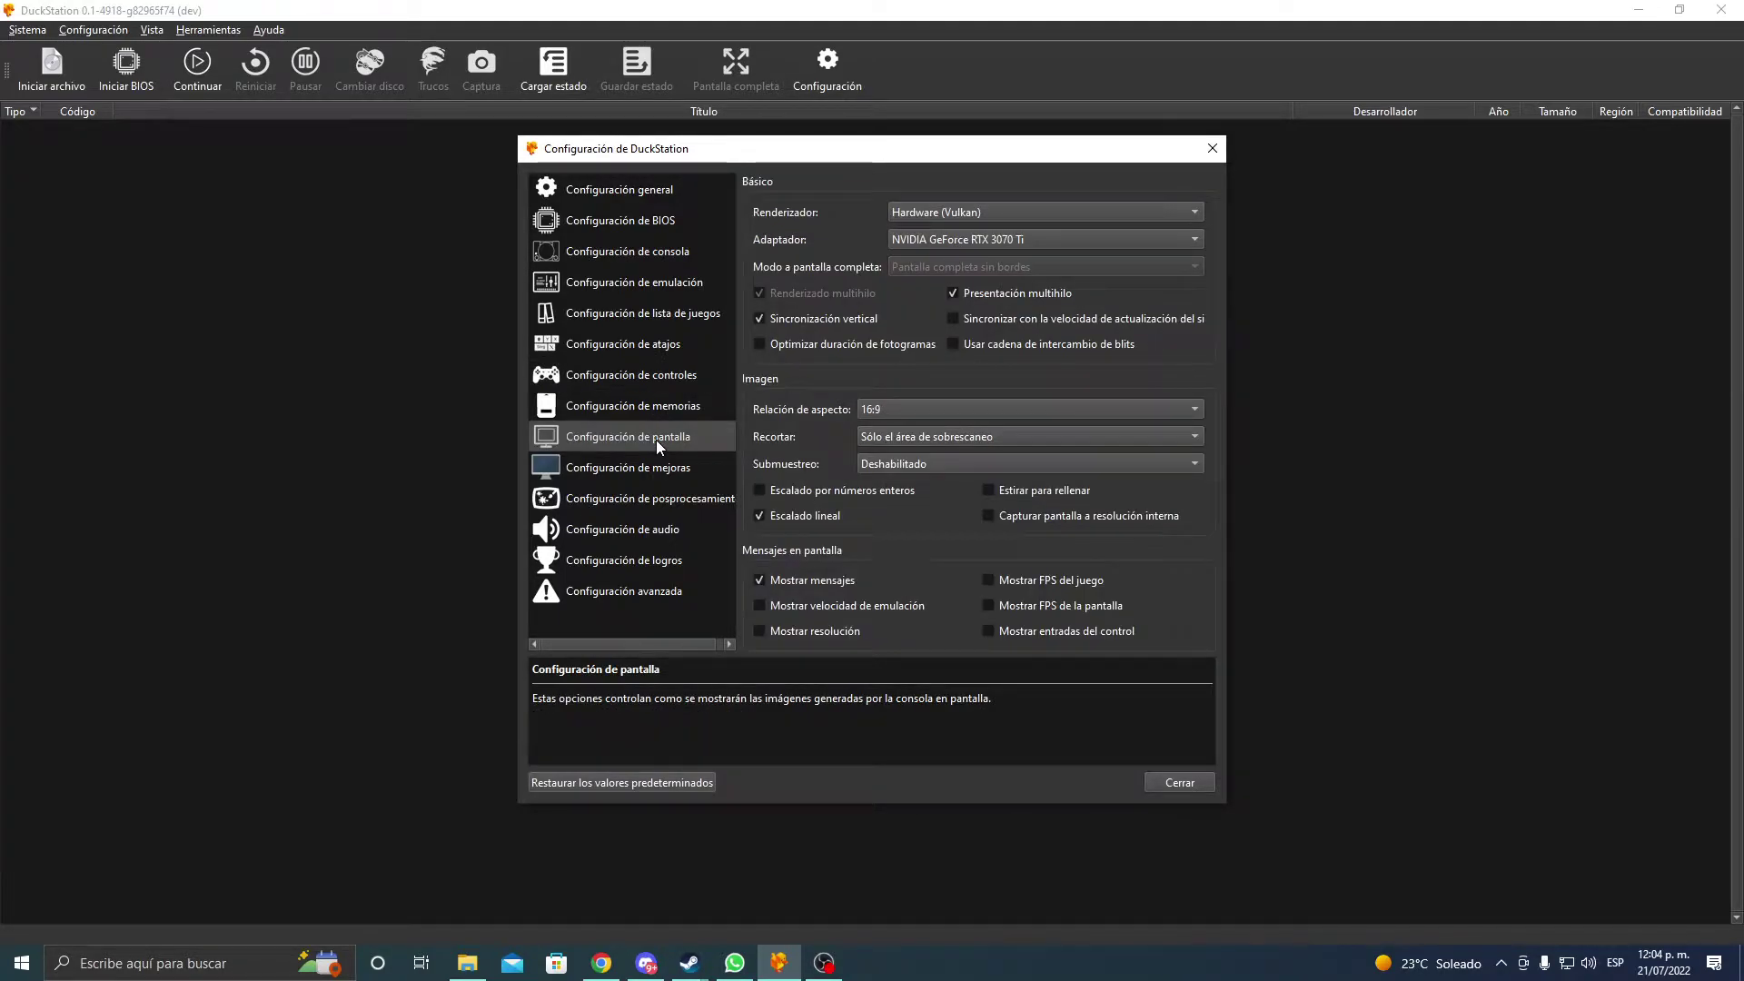
click(1045, 217)
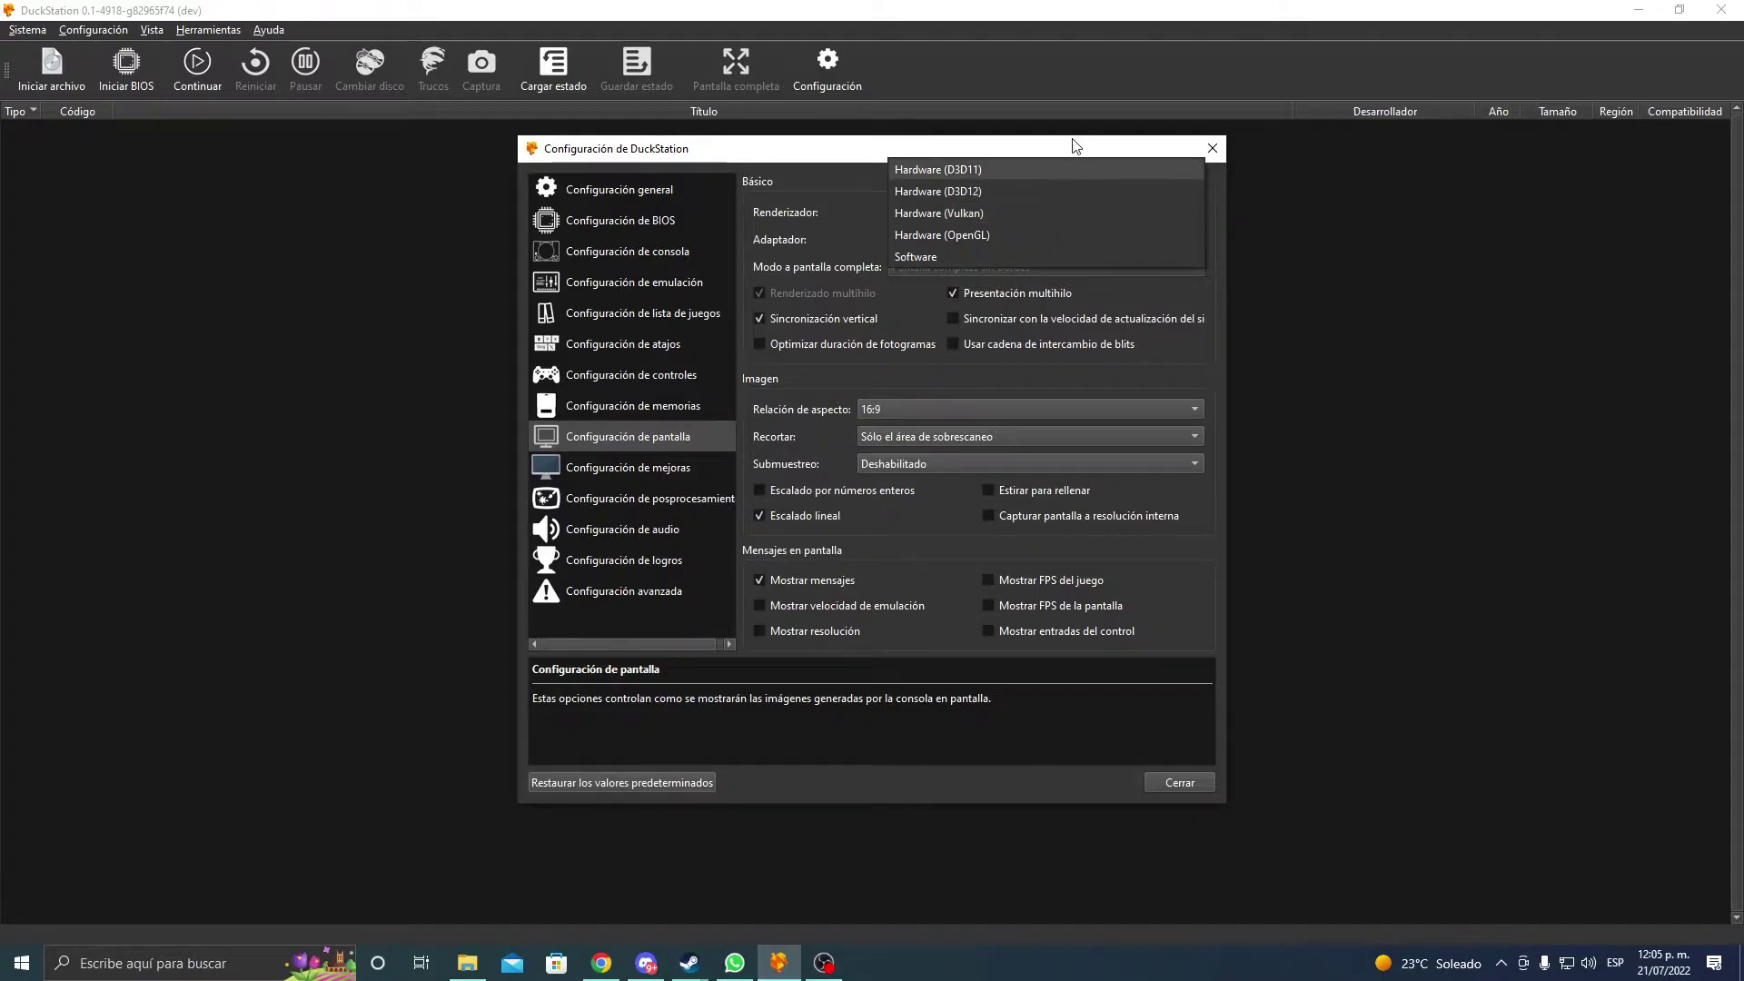
click(1294, 291)
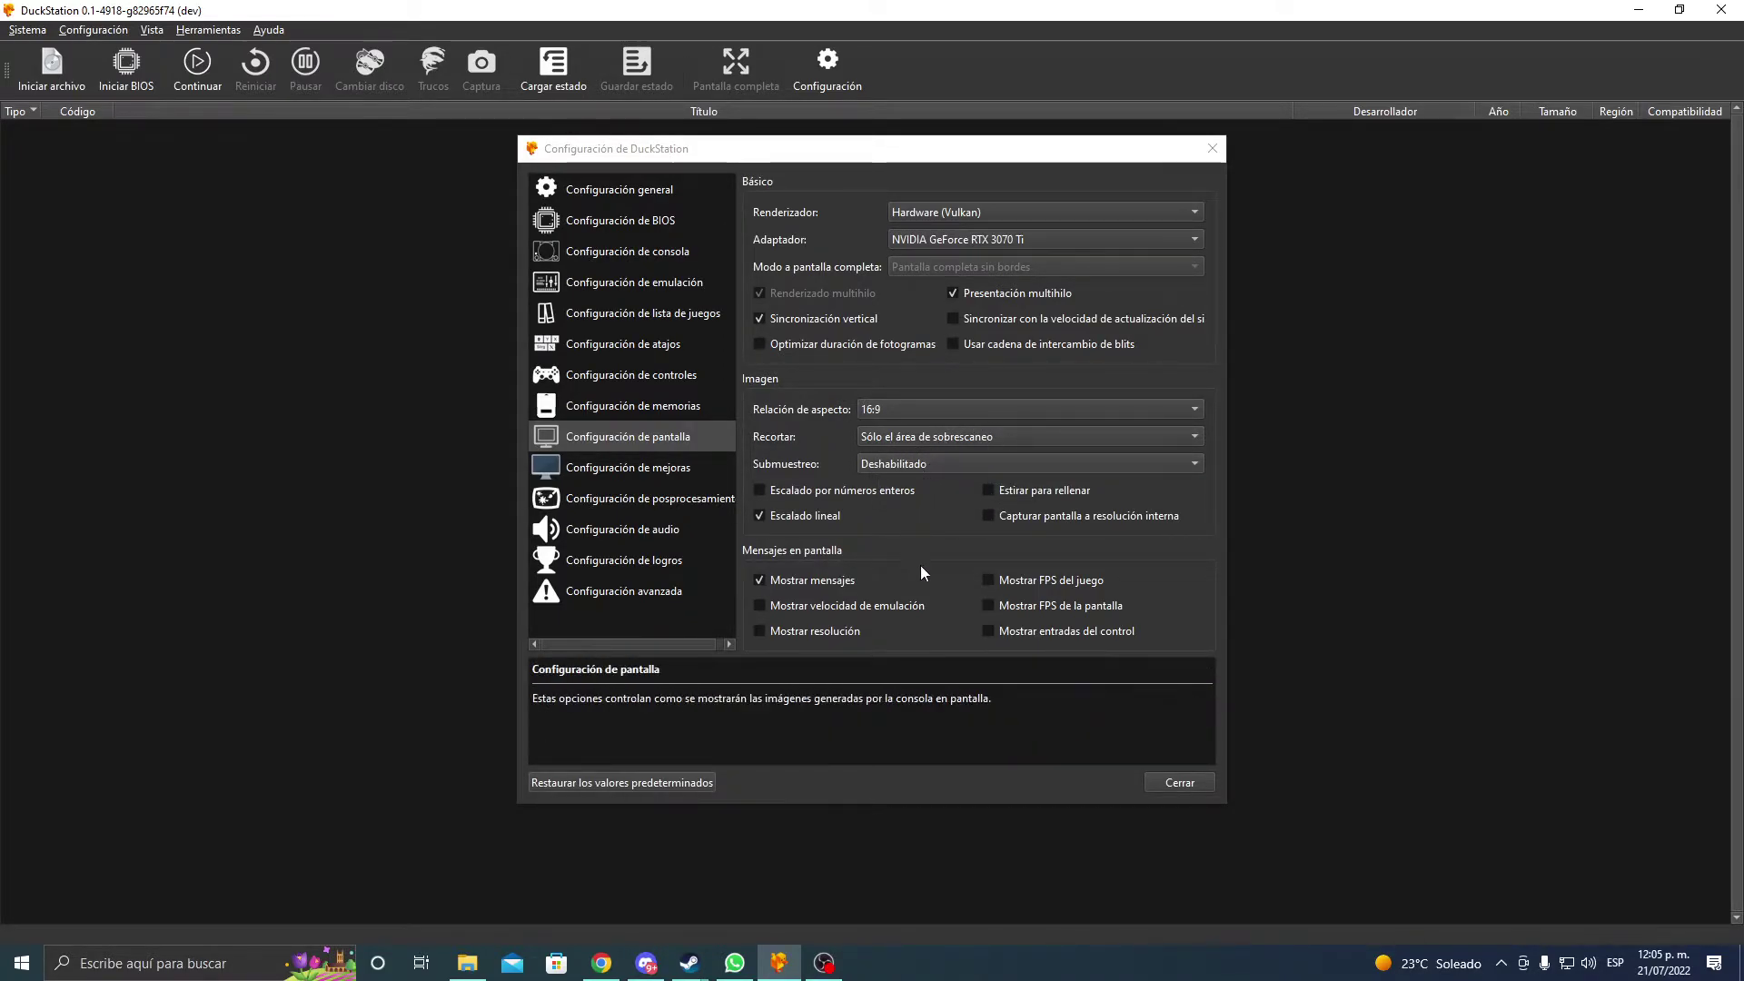
click(989, 581)
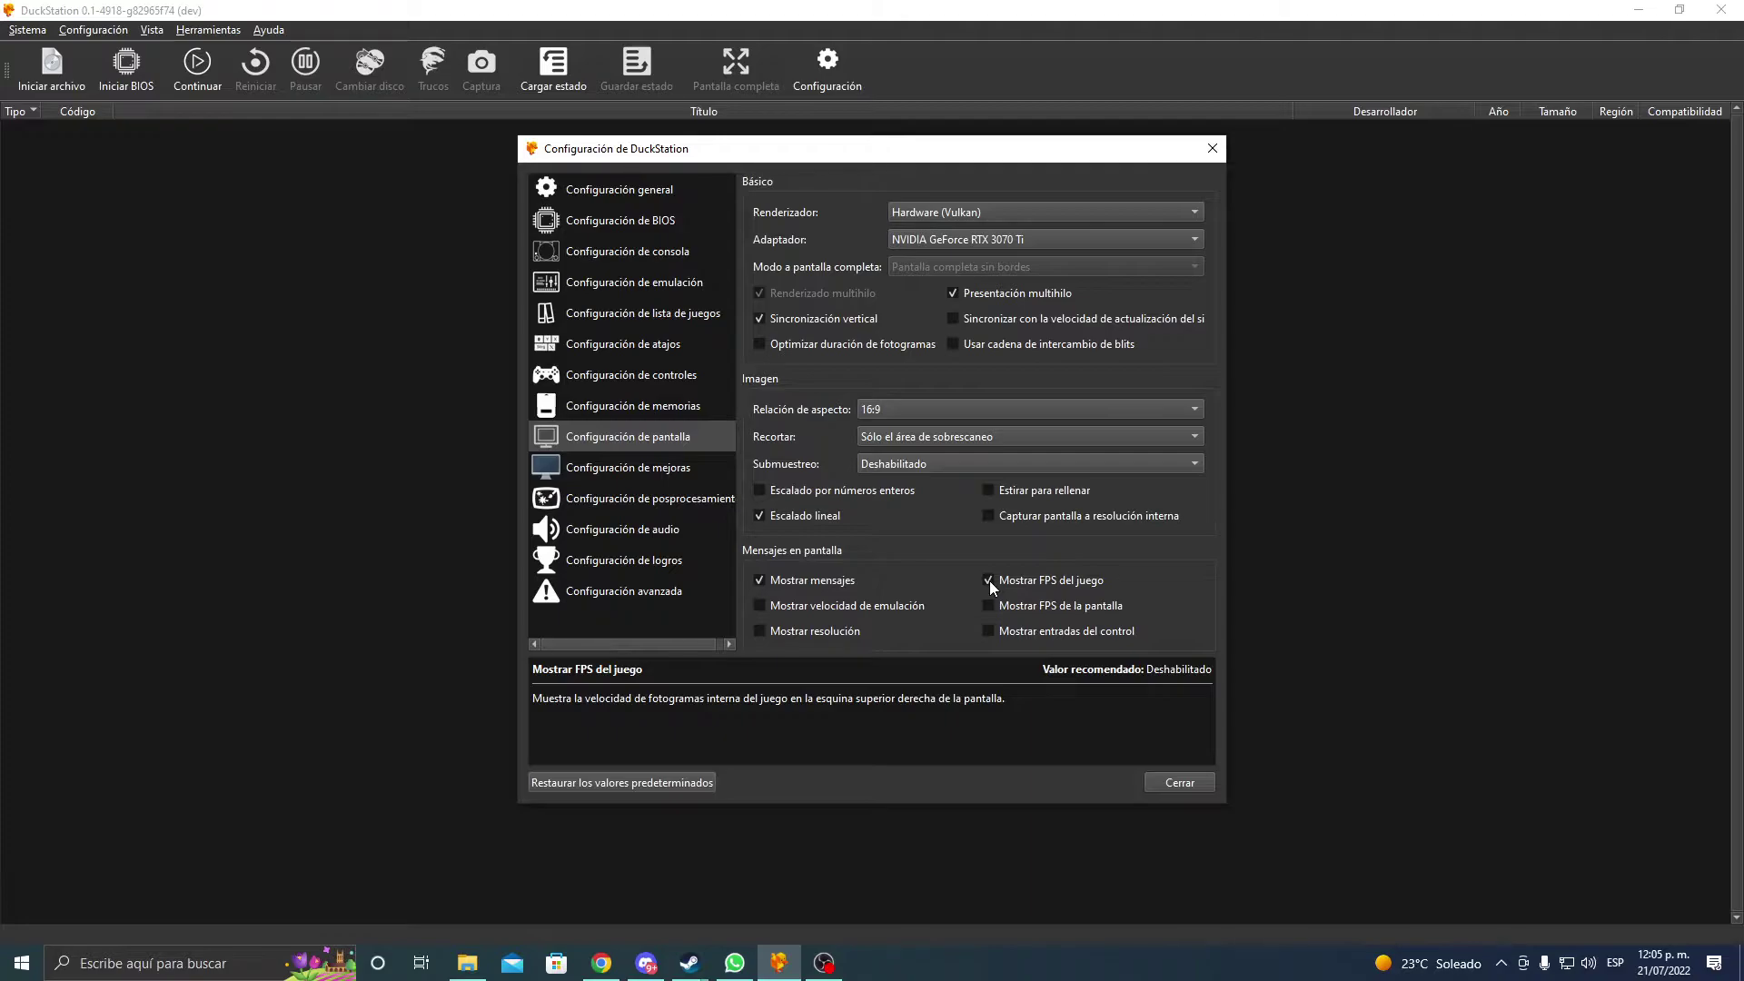
- View the post-processing settings and choose Cubeb as the audio engine
click(685, 503)
click(646, 532)
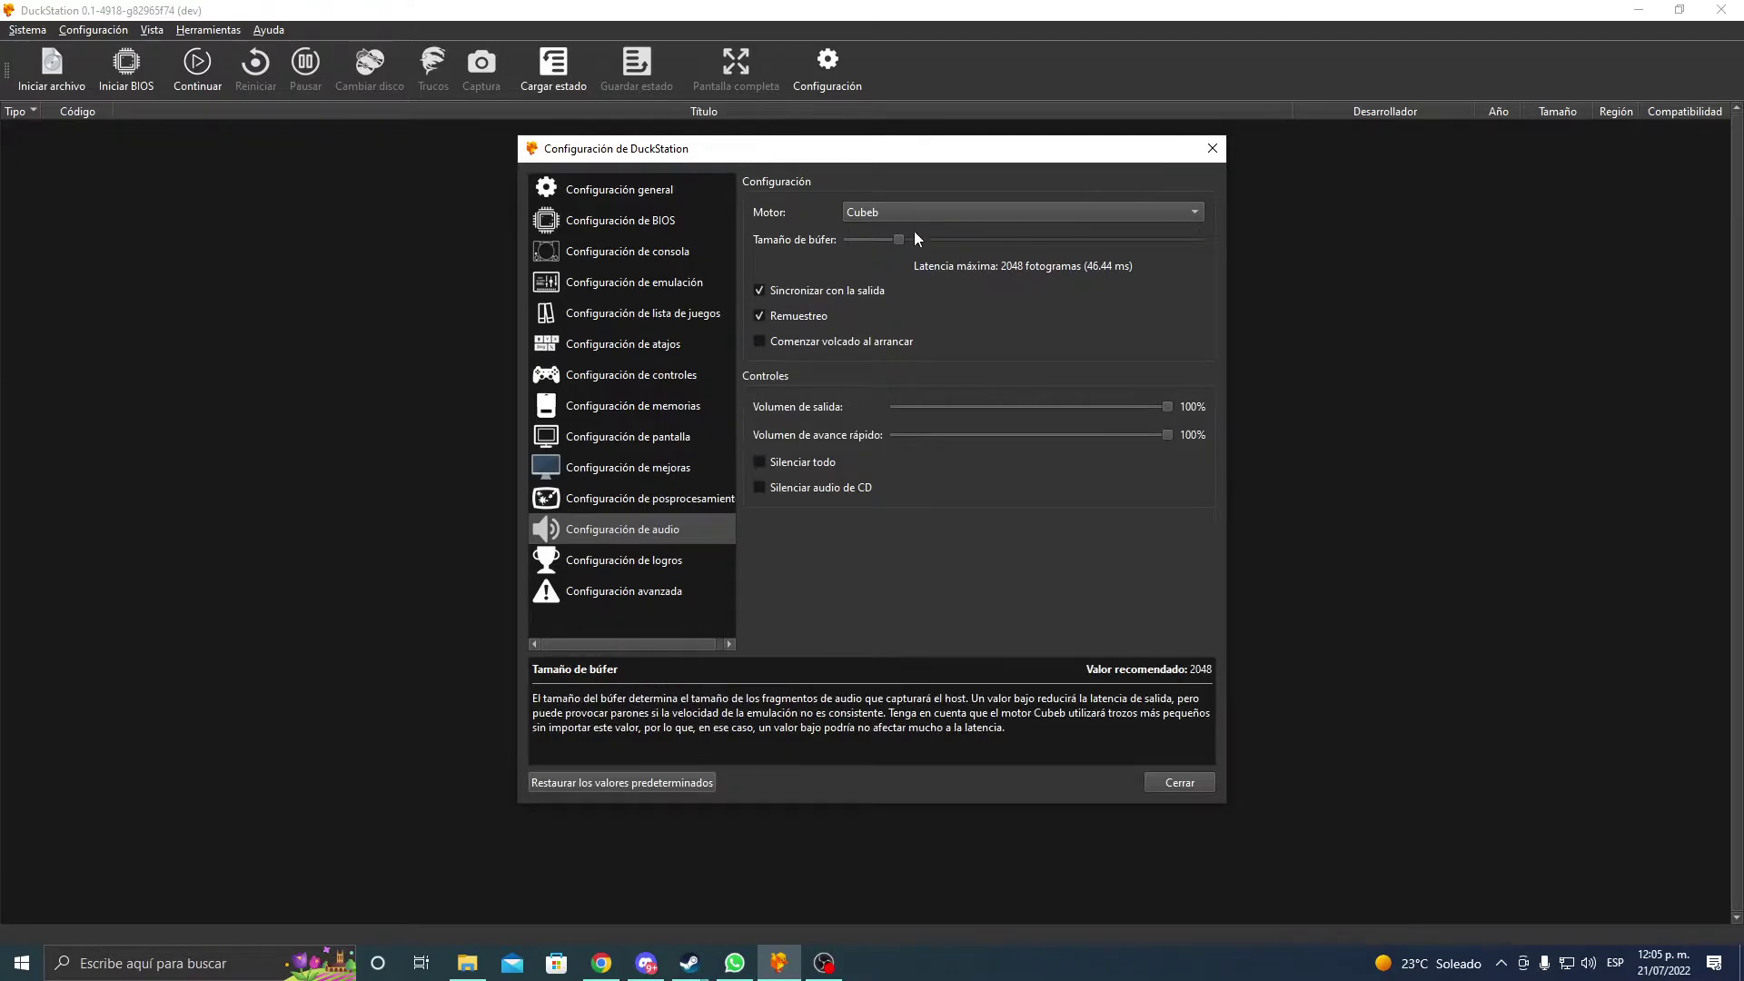
click(933, 216)
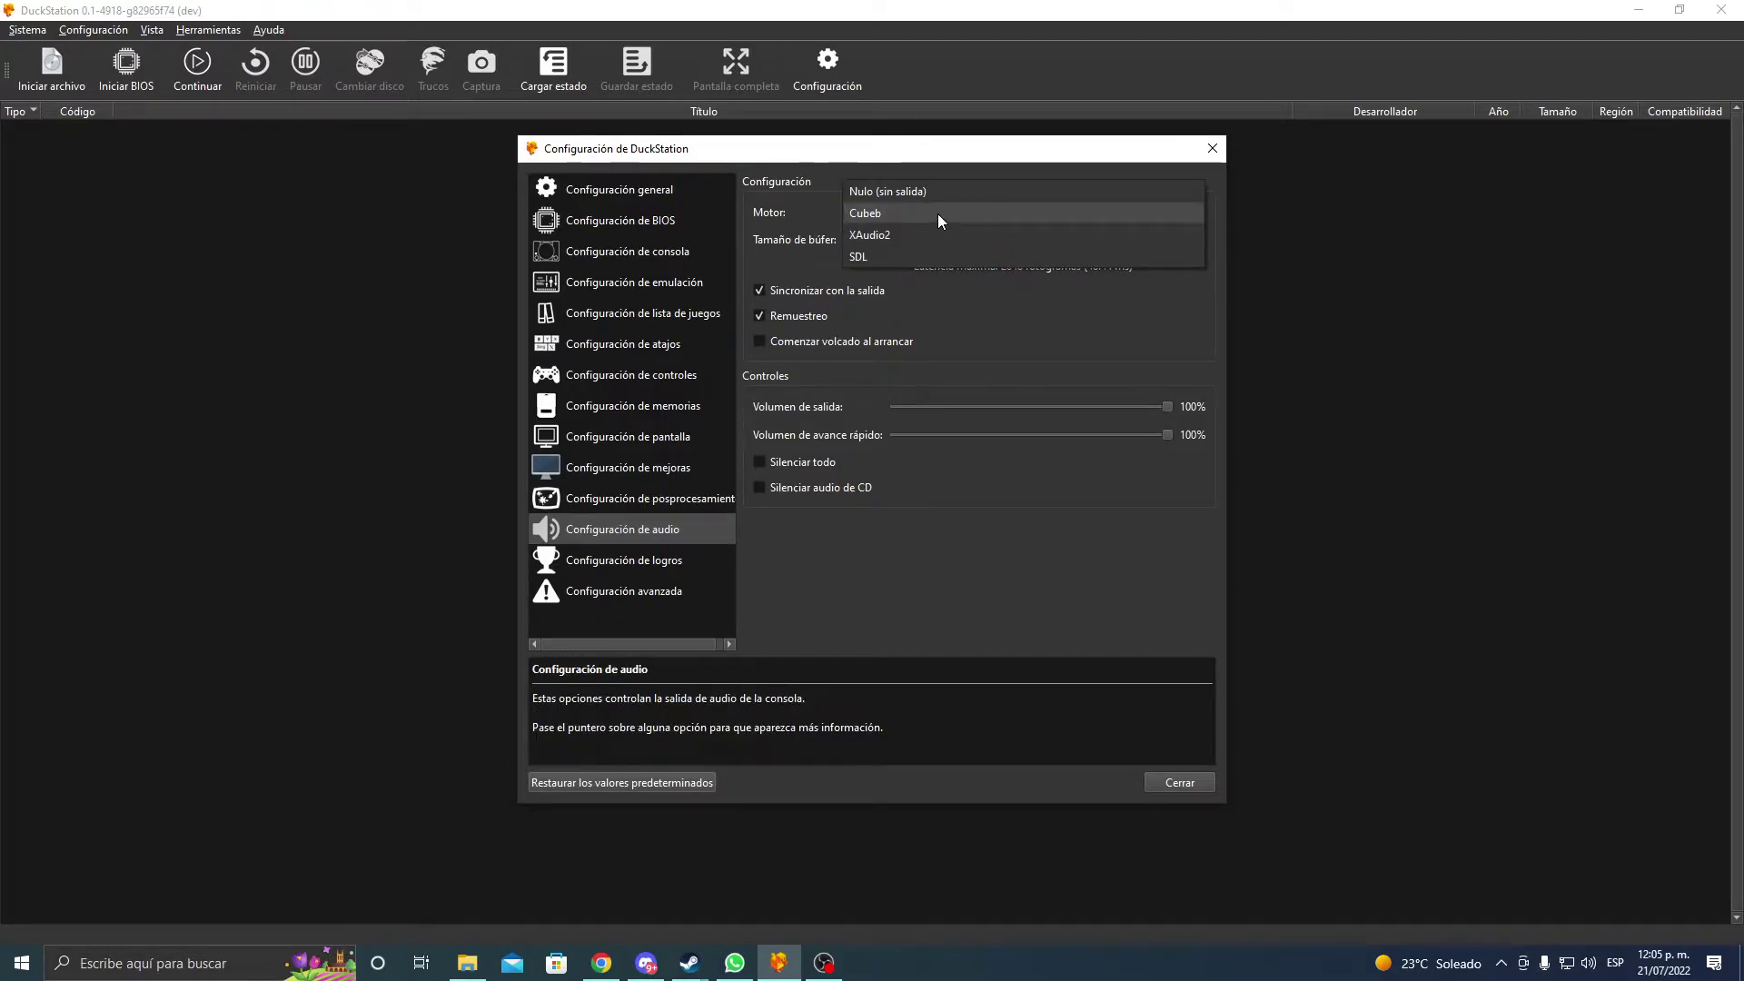
click(937, 214)
- Review the achievements, display and advanced settings, including the whole list of modifications and hacks
click(630, 567)
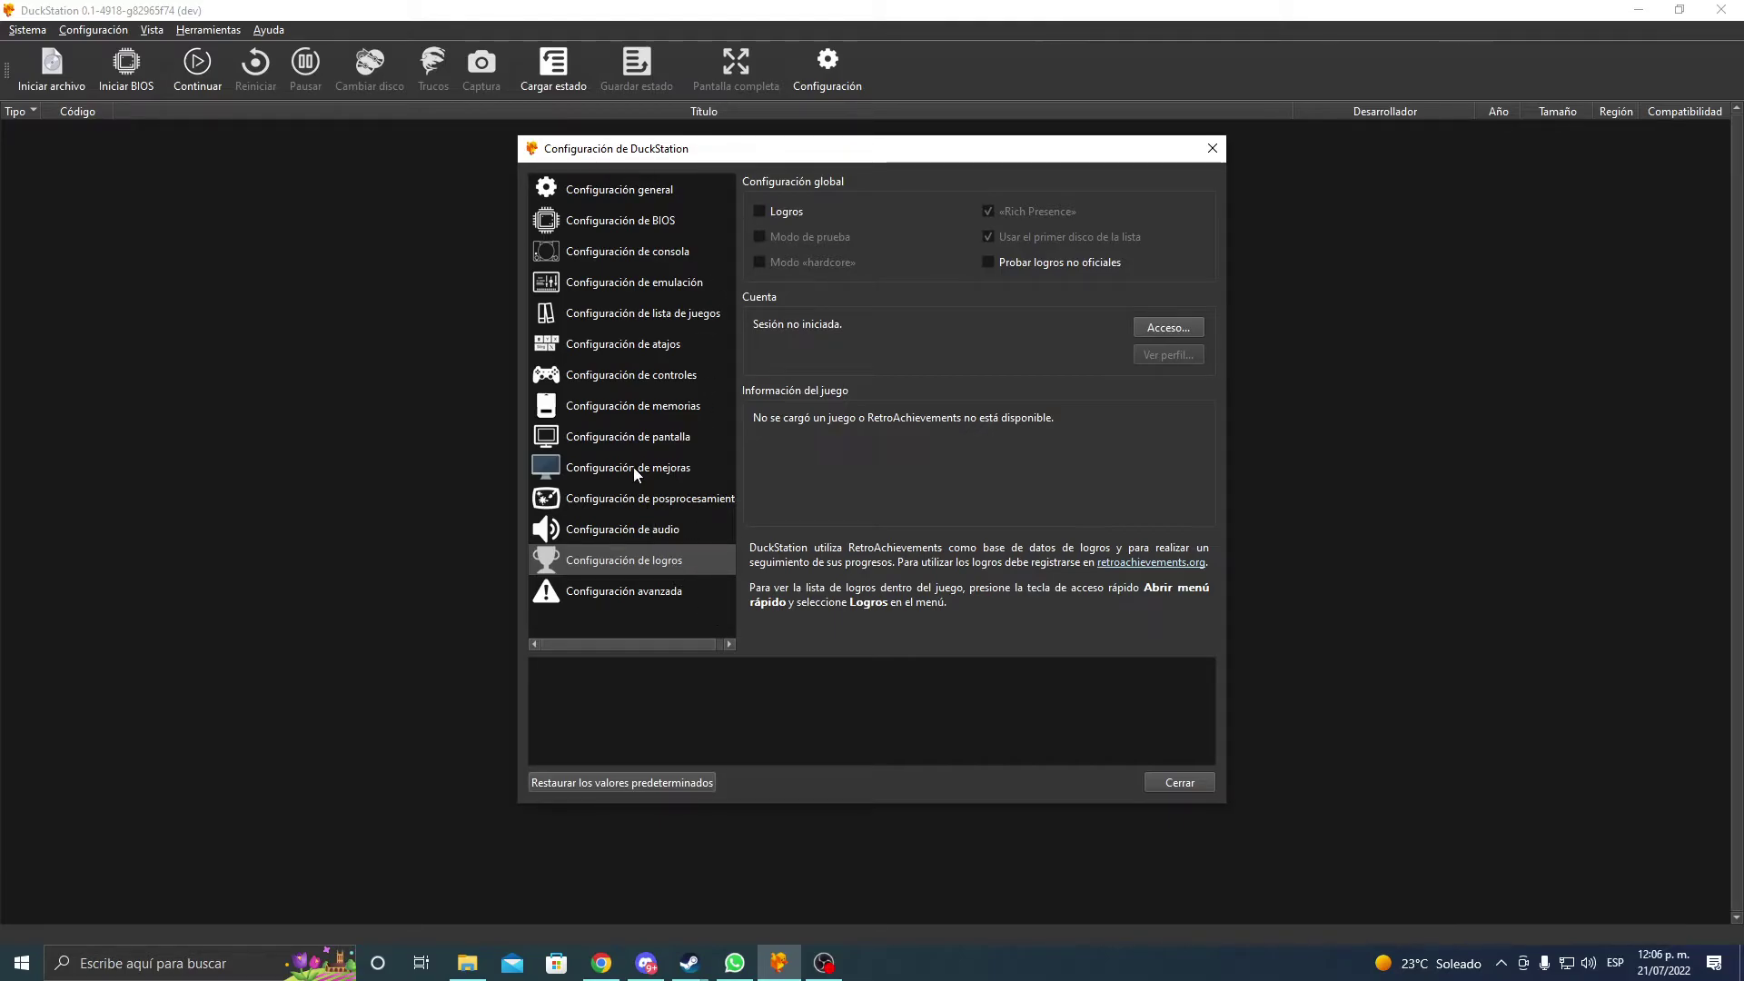
click(653, 438)
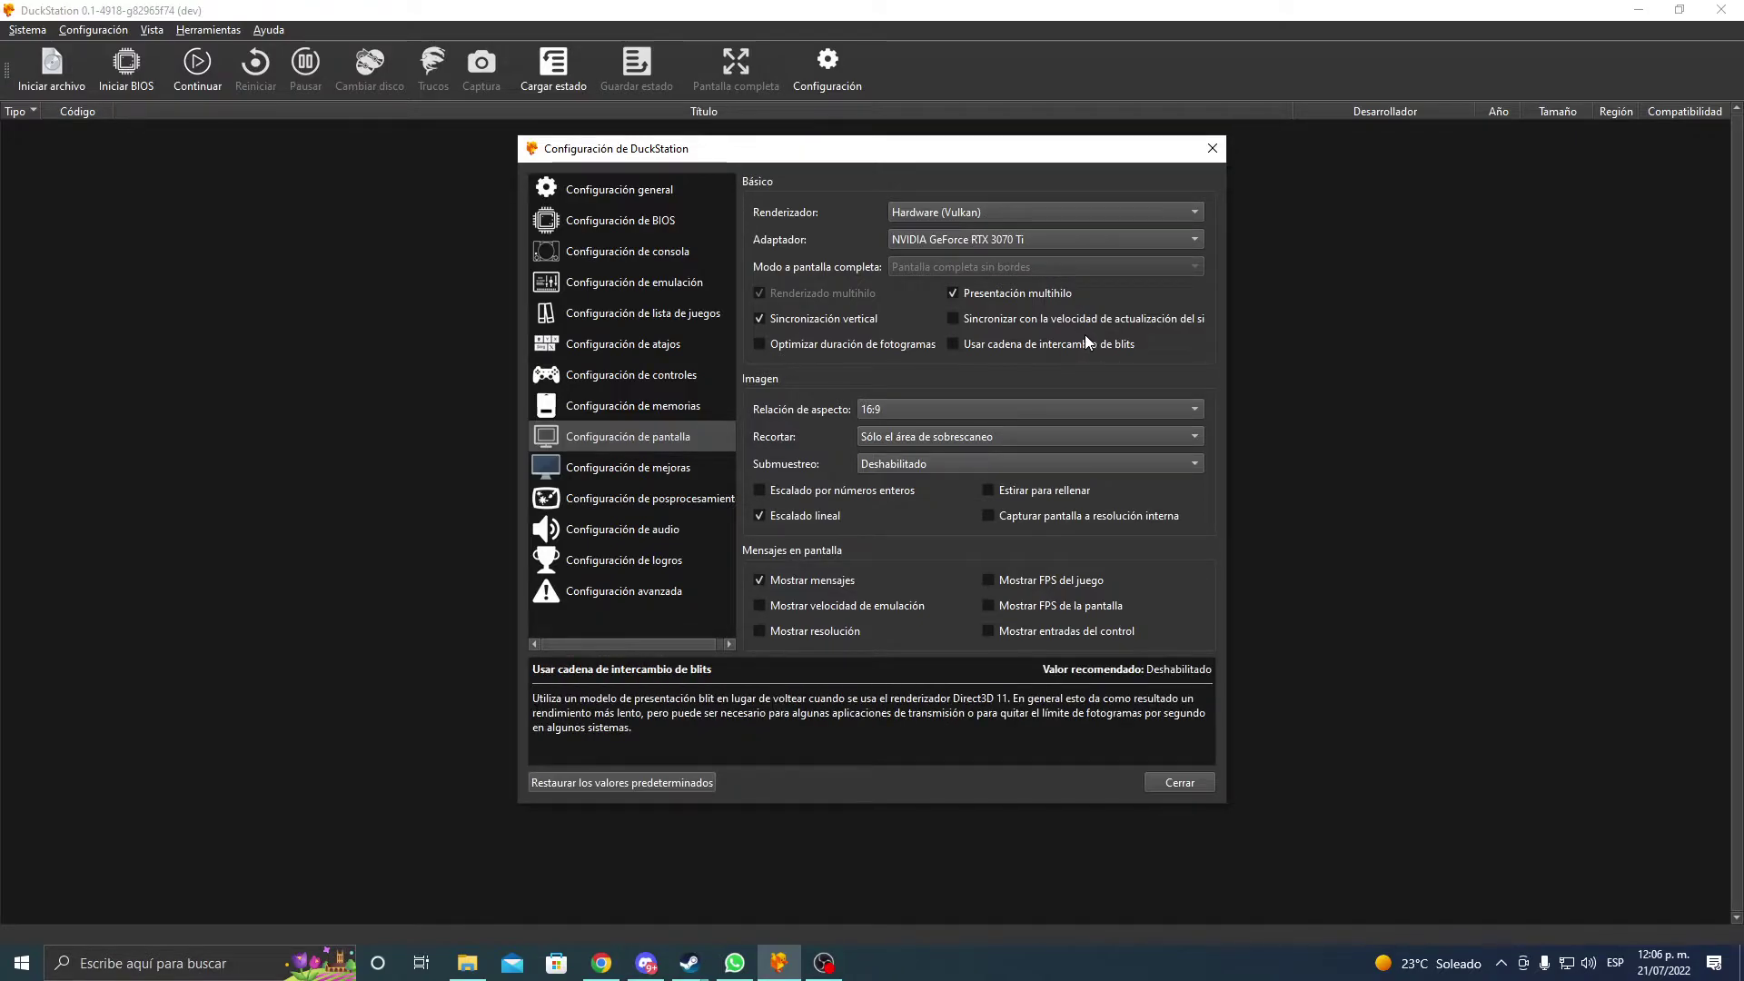
click(680, 599)
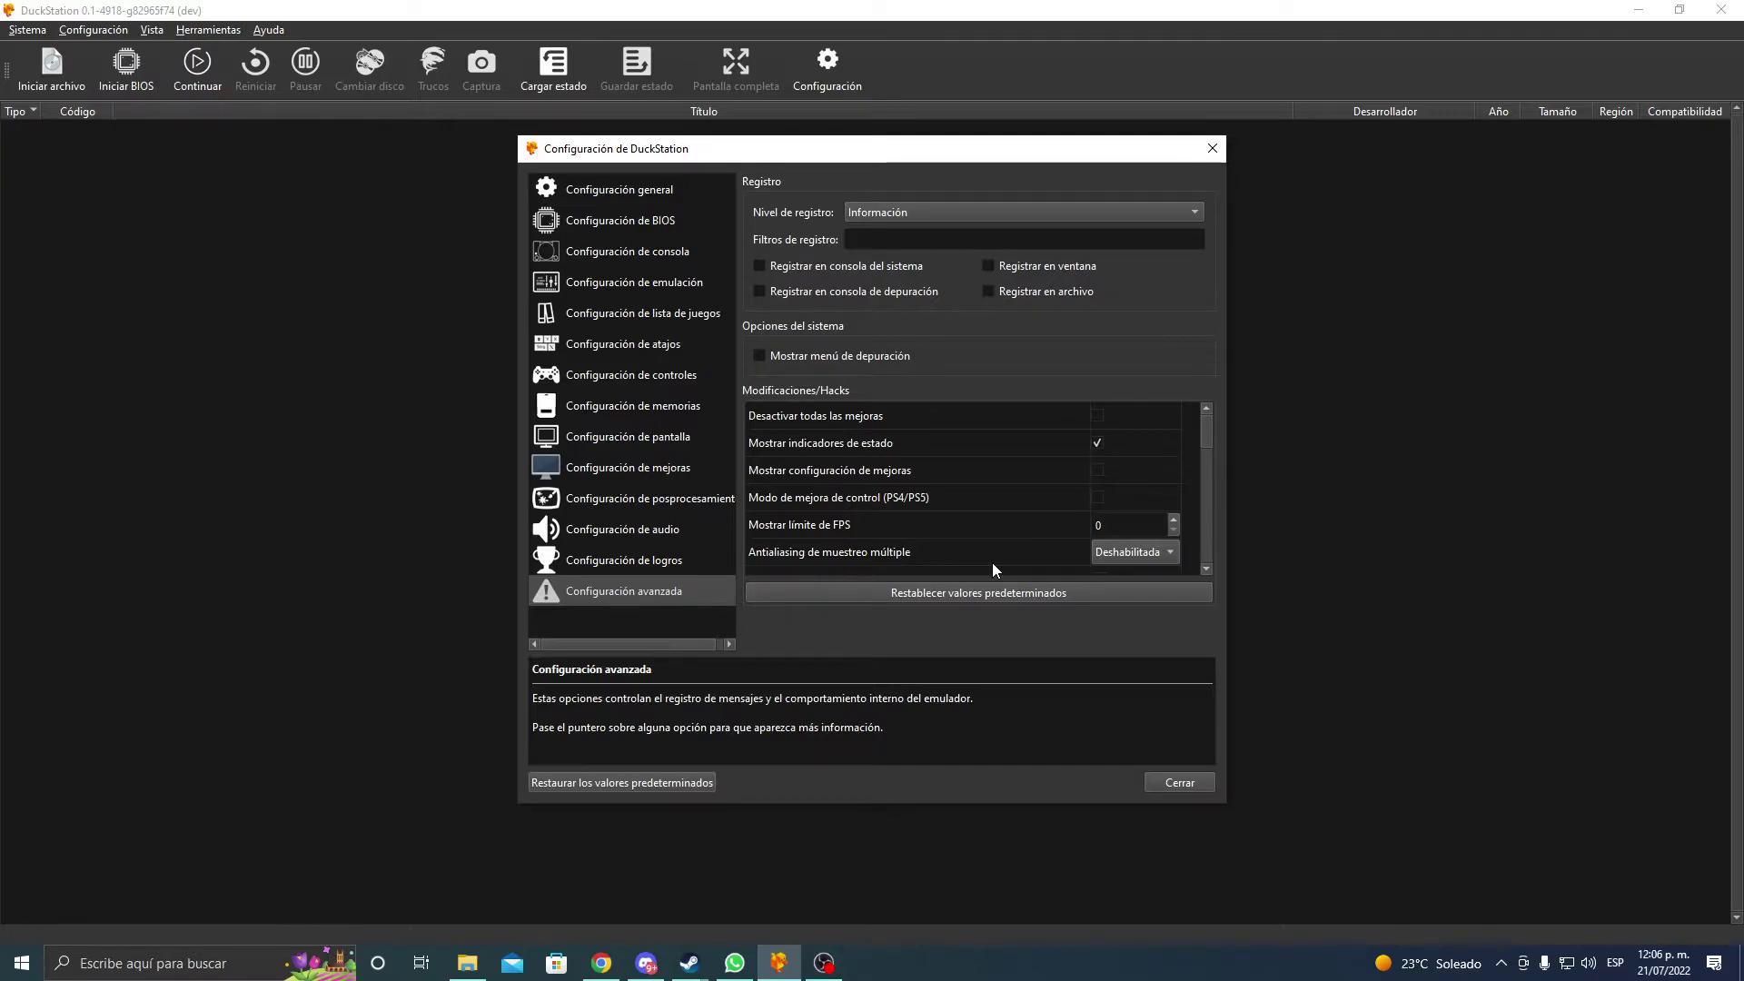
scroll(992, 563, down, 3)
scroll(988, 554, down, 3)
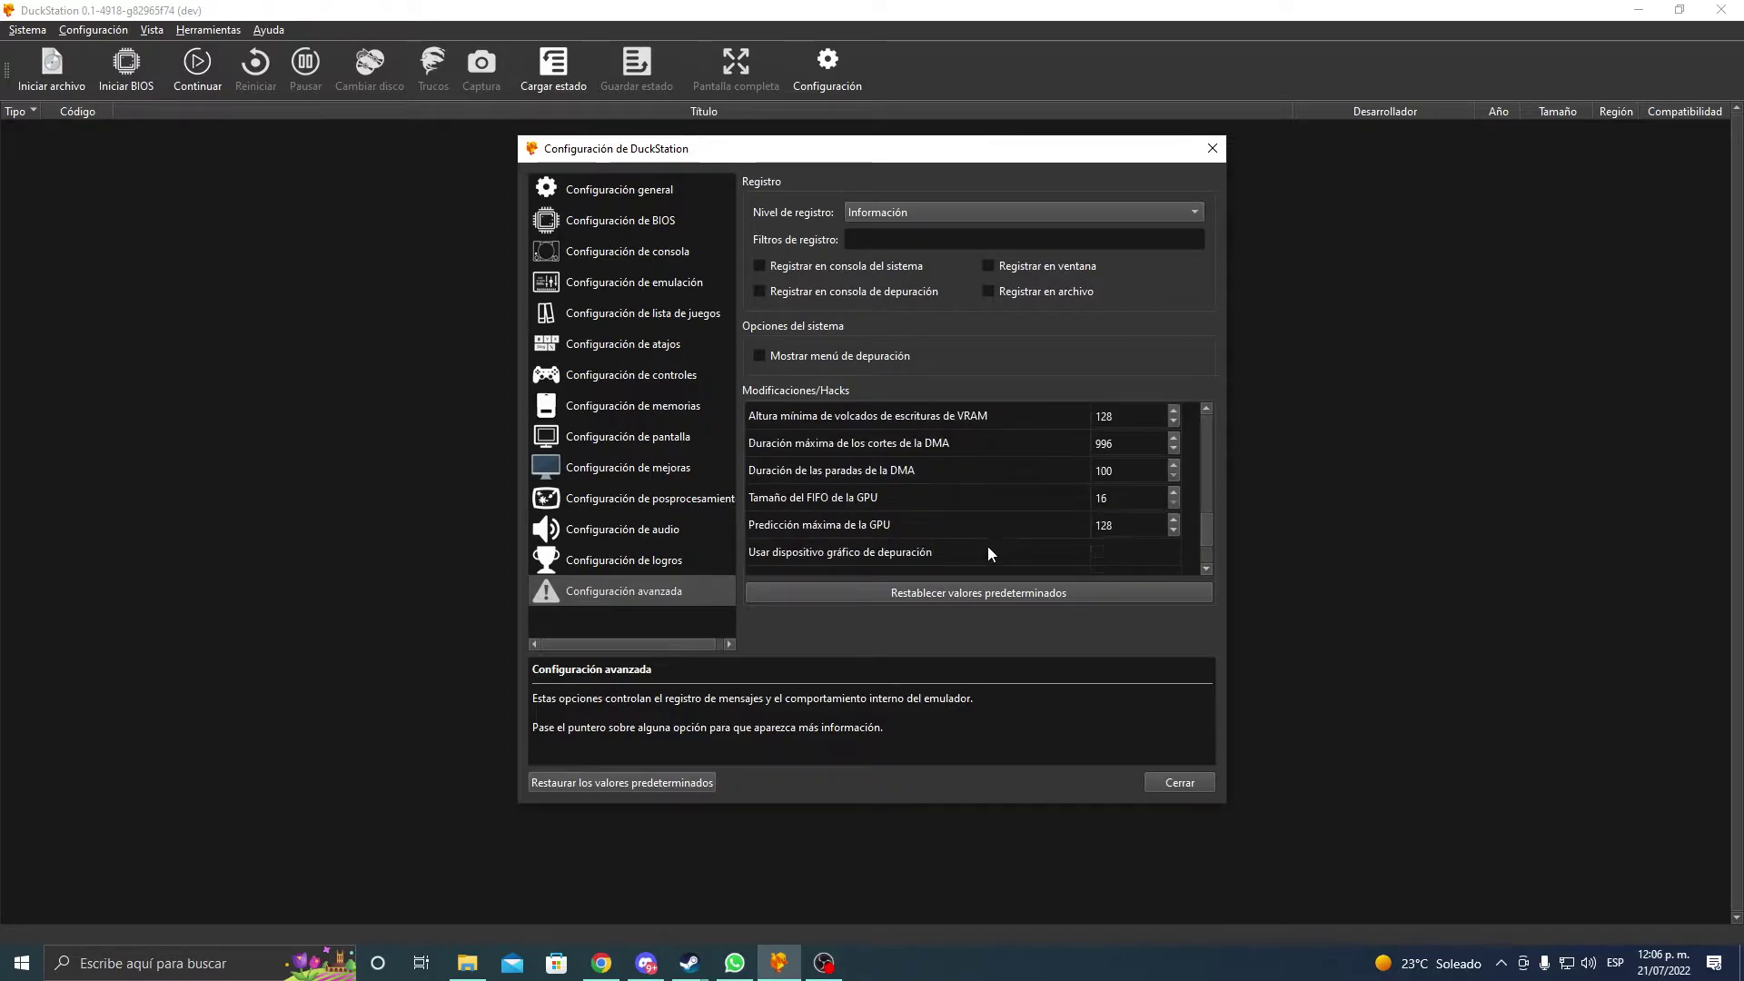
scroll(994, 547, up, 1)
scroll(994, 553, down, 1)
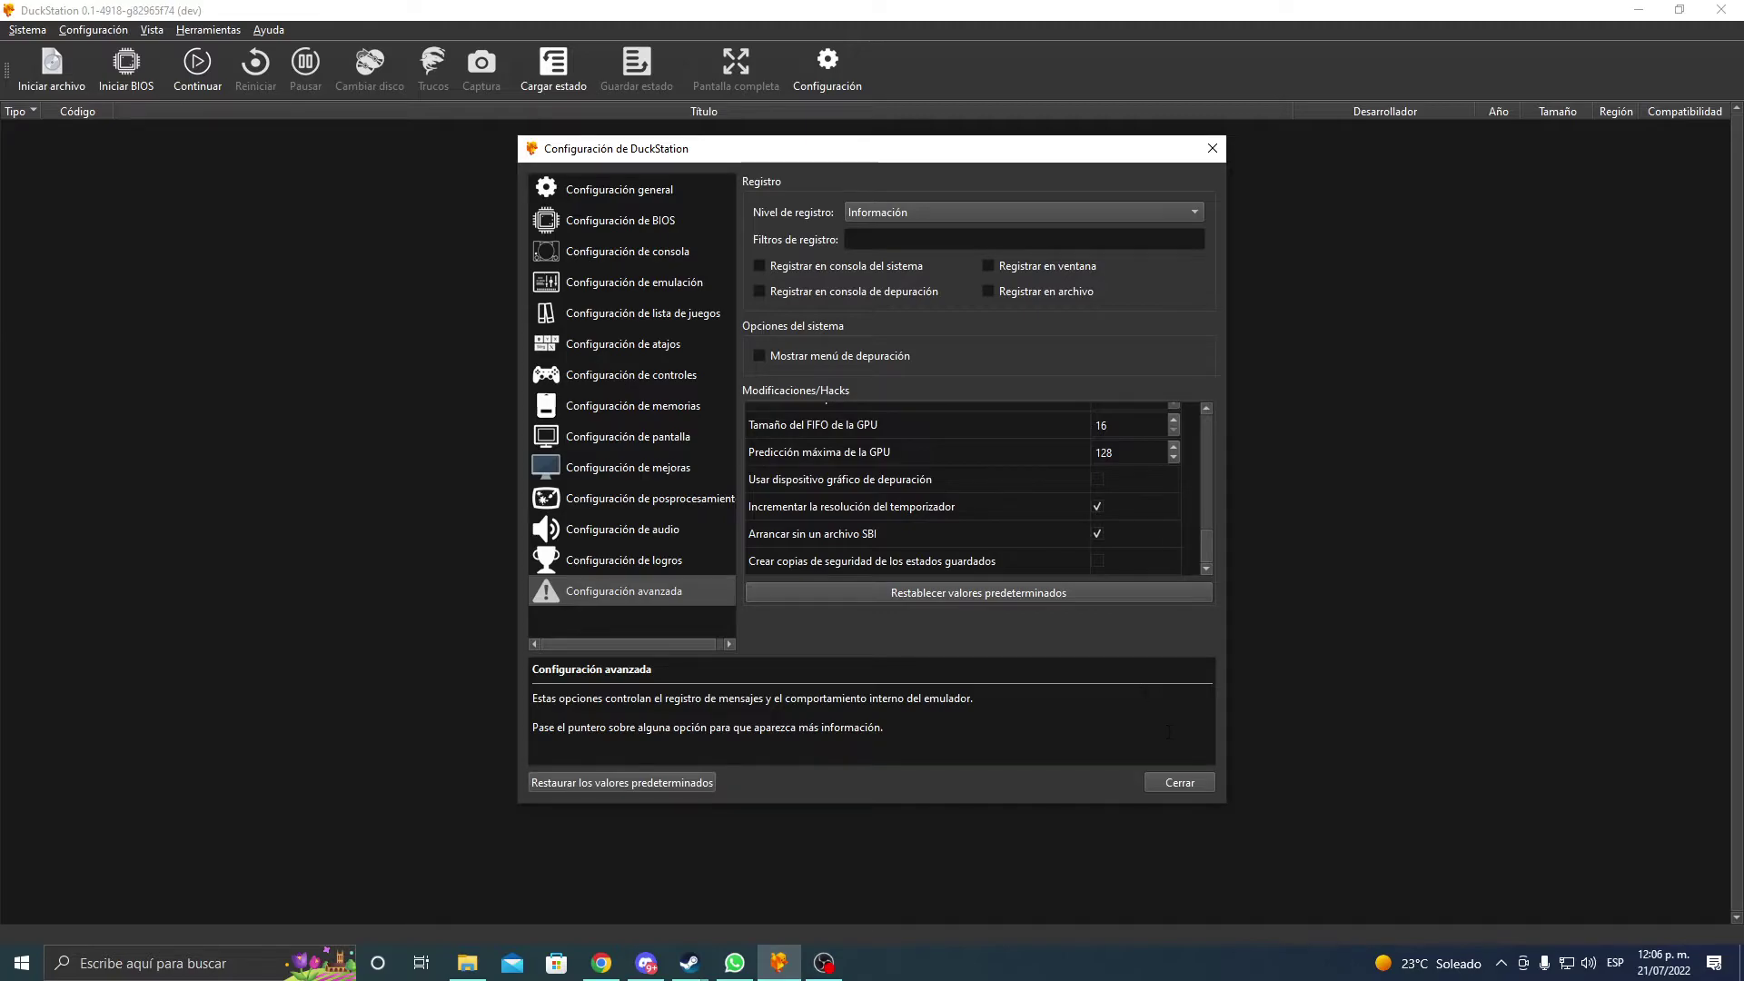
- Close the settings and open the disc image selection for starting a game file
click(1180, 783)
click(52, 65)
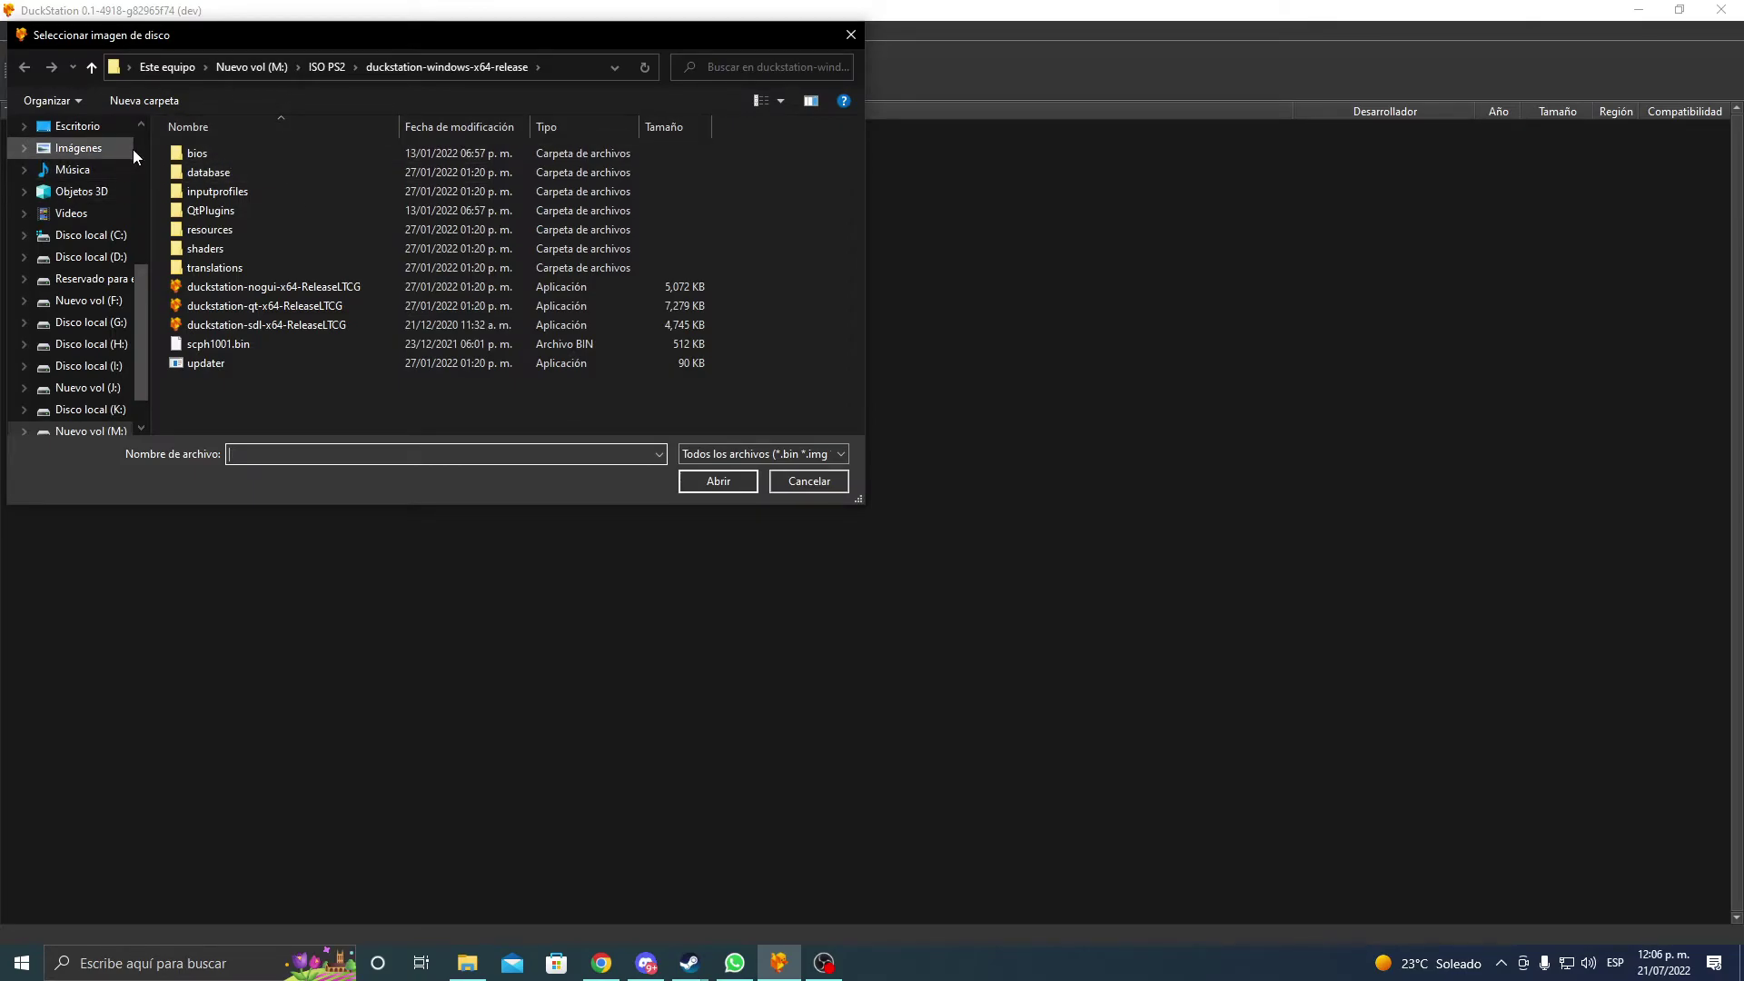
scroll(133, 149, up, 5)
click(81, 187)
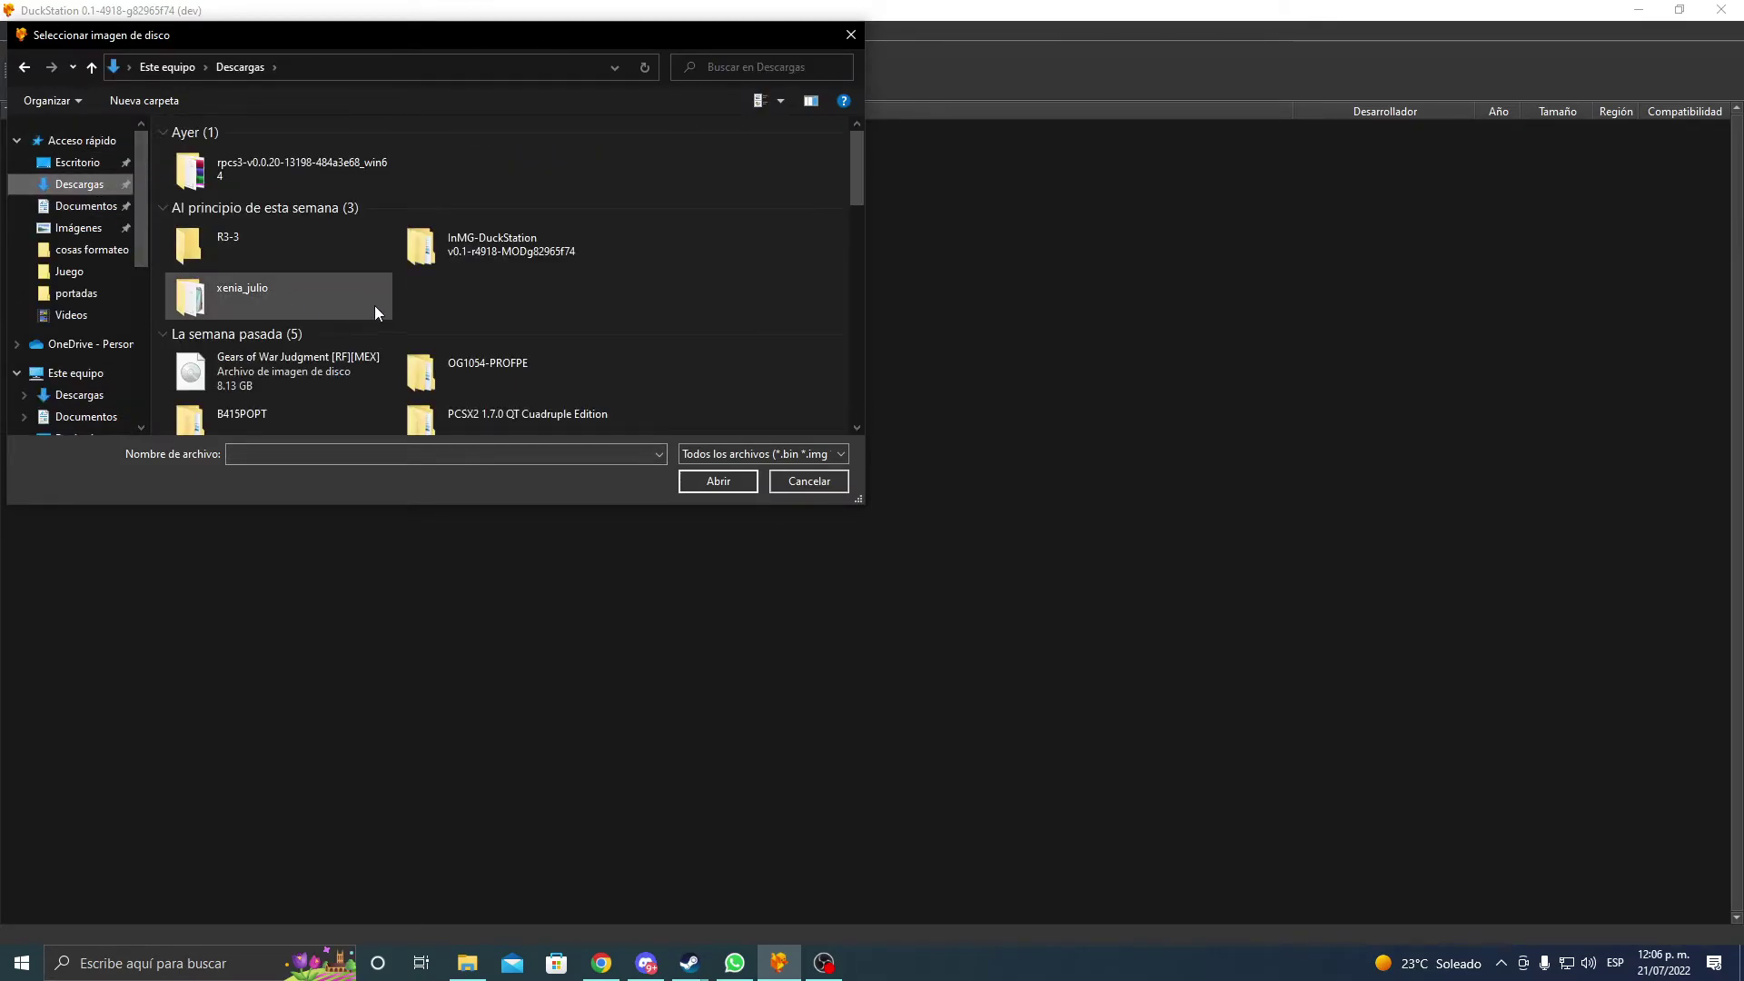
double_click(426, 258)
double_click(303, 156)
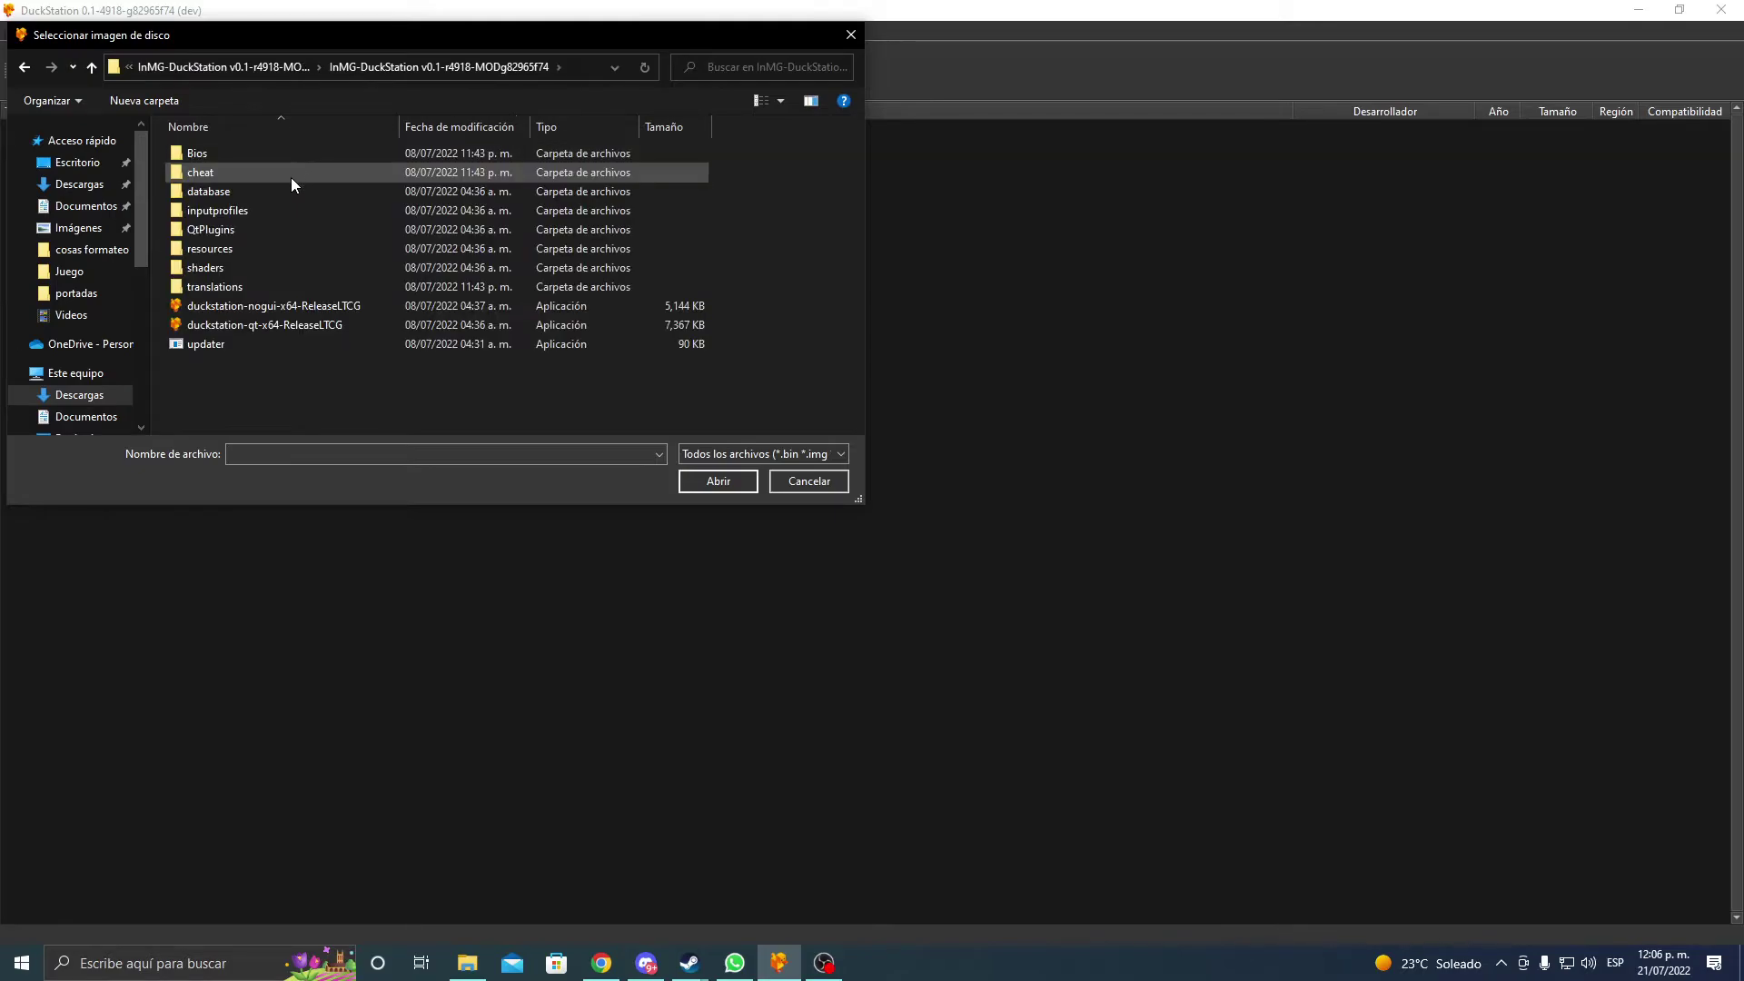
click(300, 71)
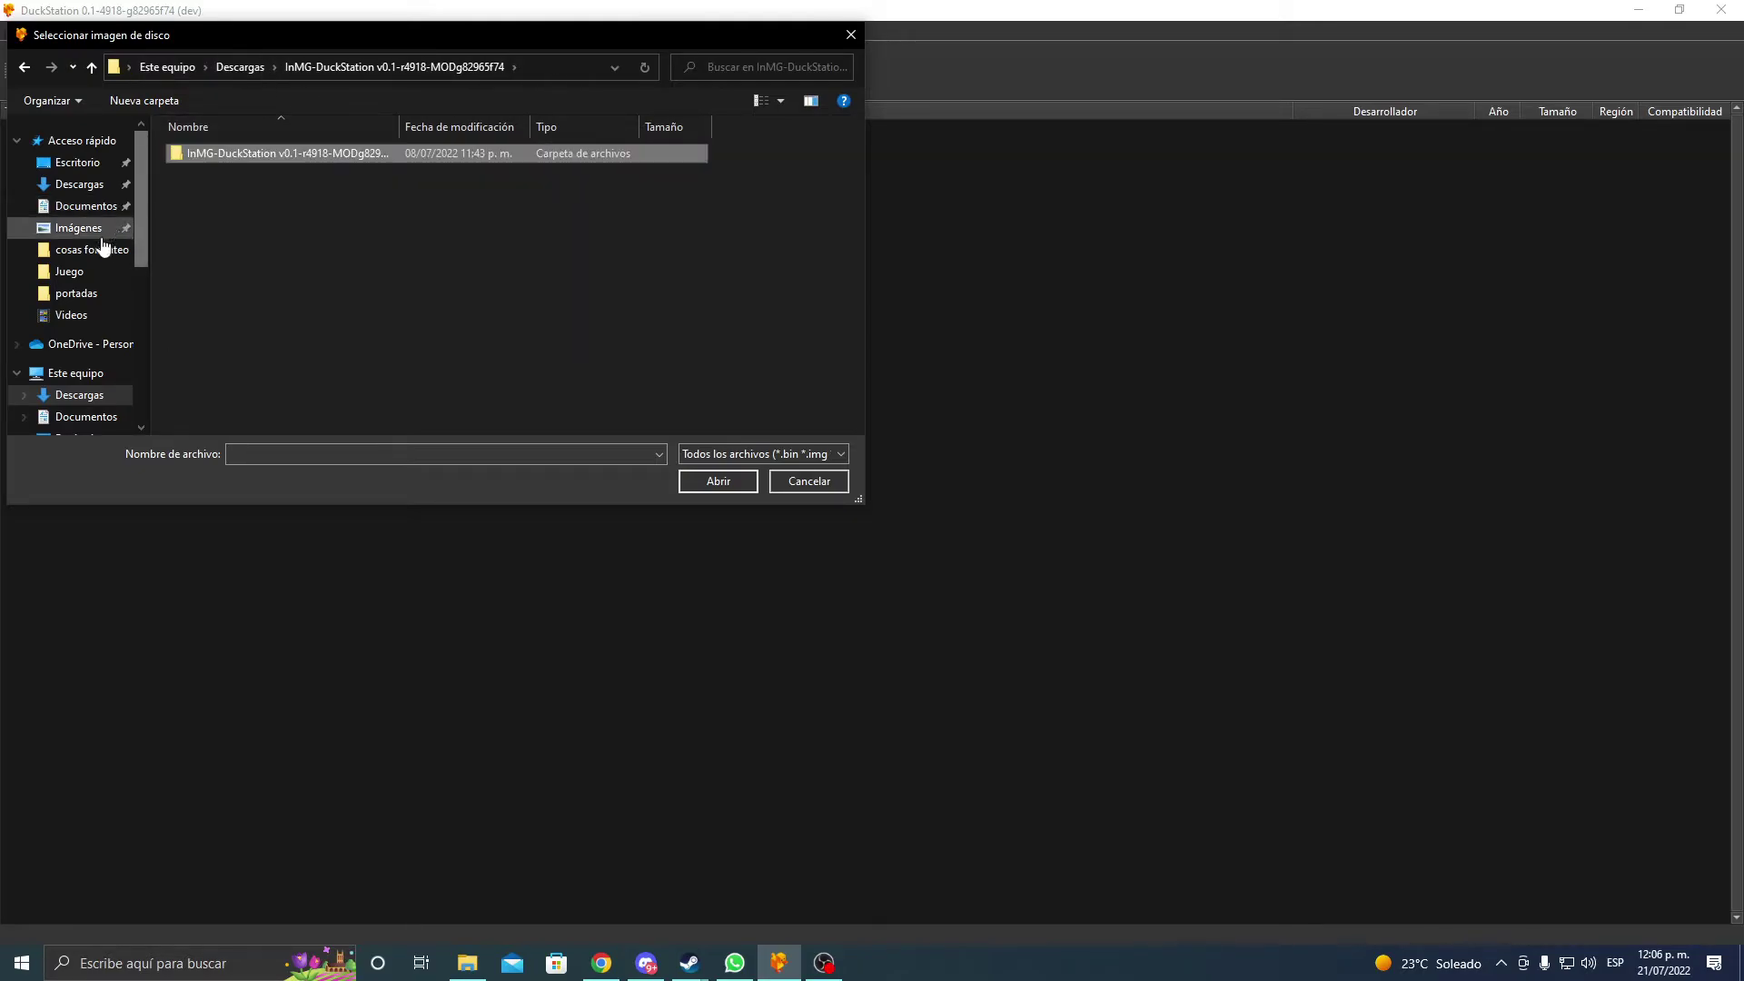
- Find Resident Evil 2 (Leon).bin in the juegos Ps1 folder under Documents and boot it
click(85, 205)
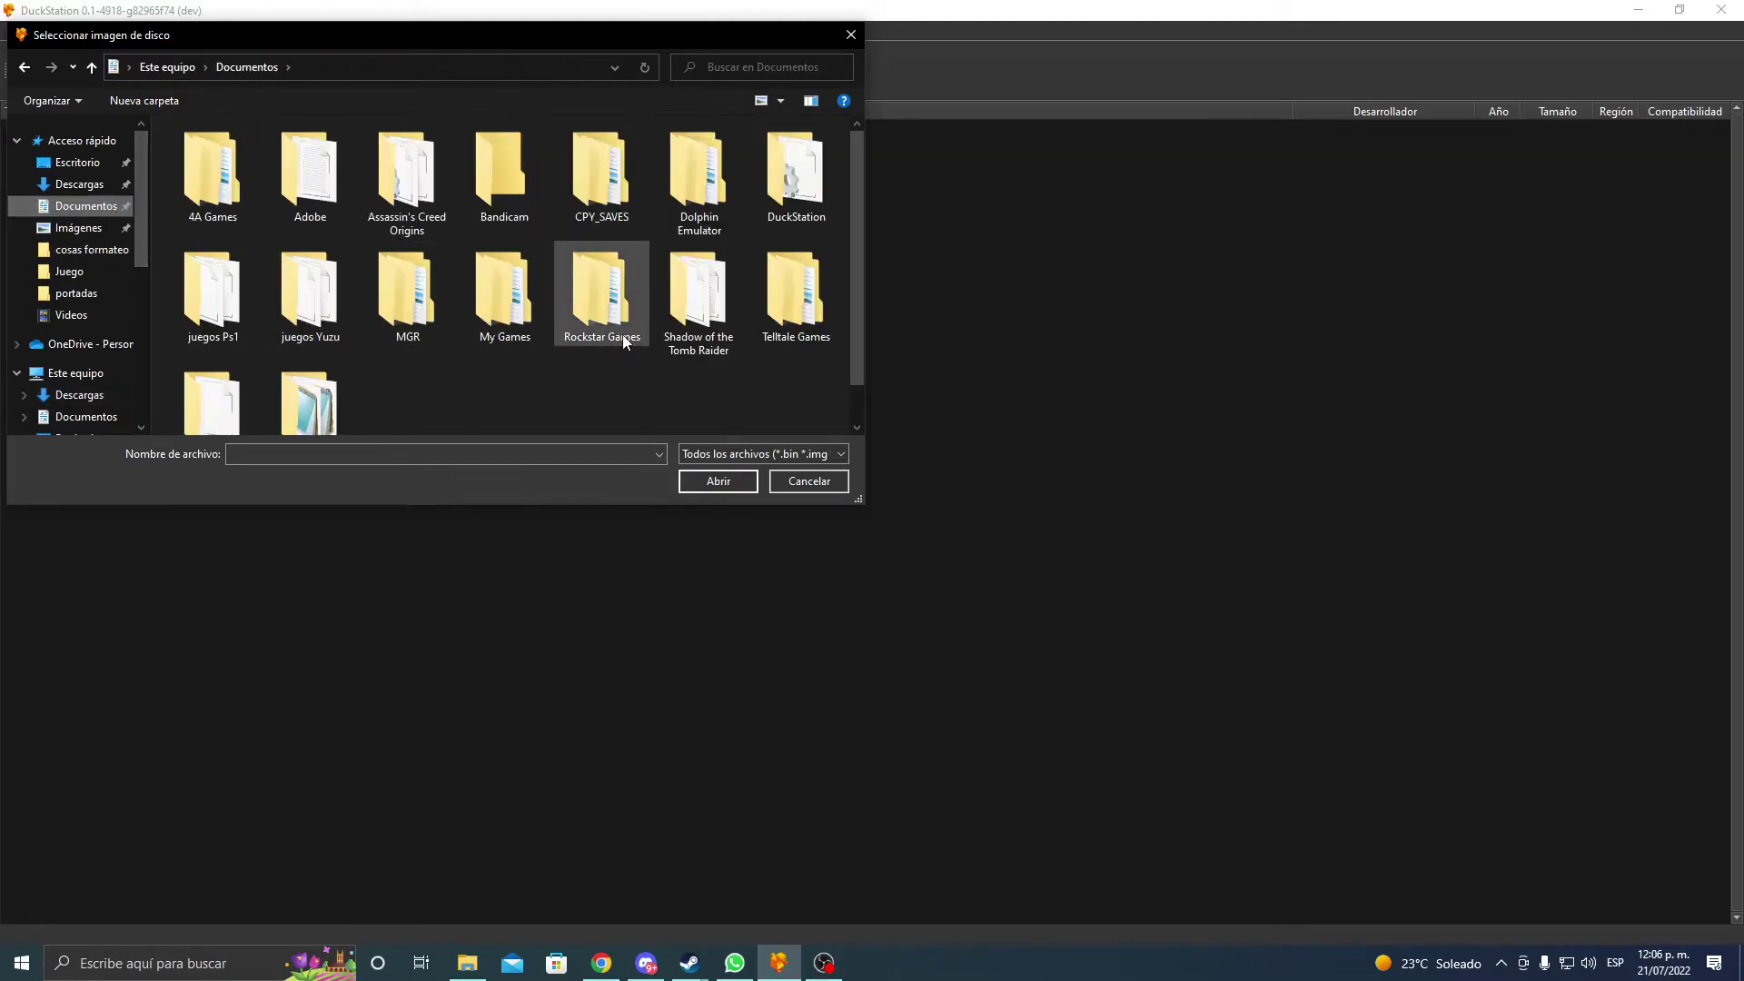
double_click(213, 290)
double_click(287, 191)
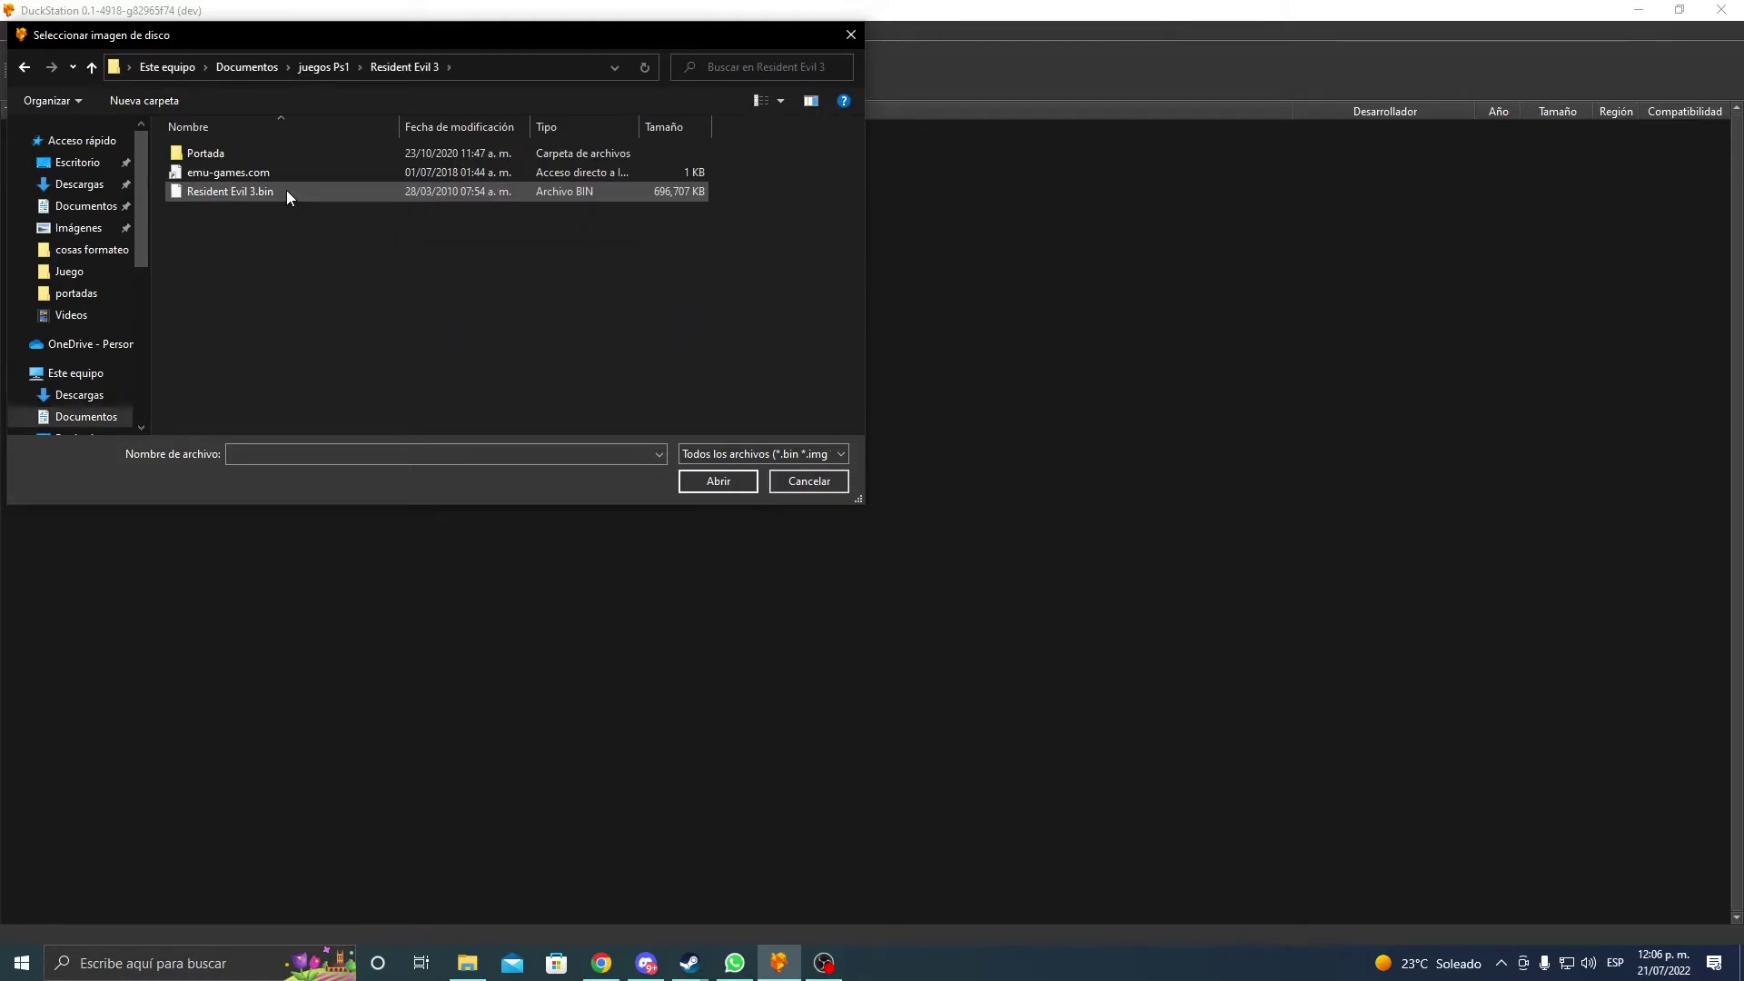
click(326, 70)
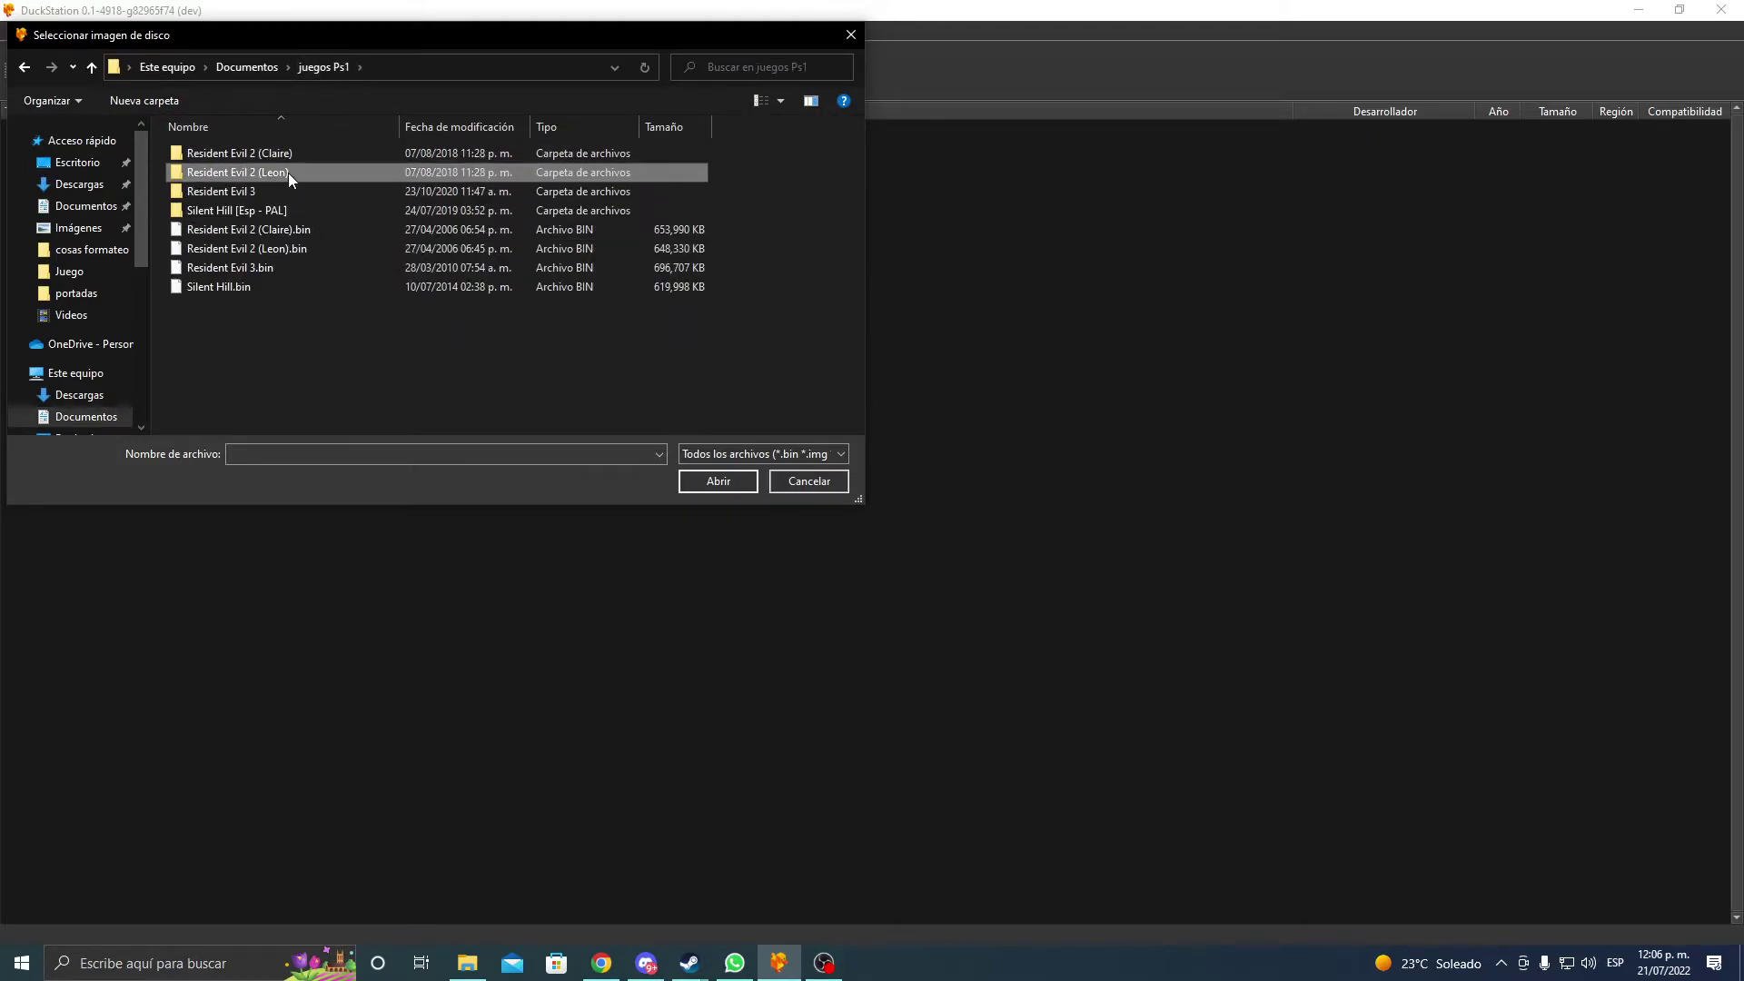
double_click(287, 173)
double_click(221, 172)
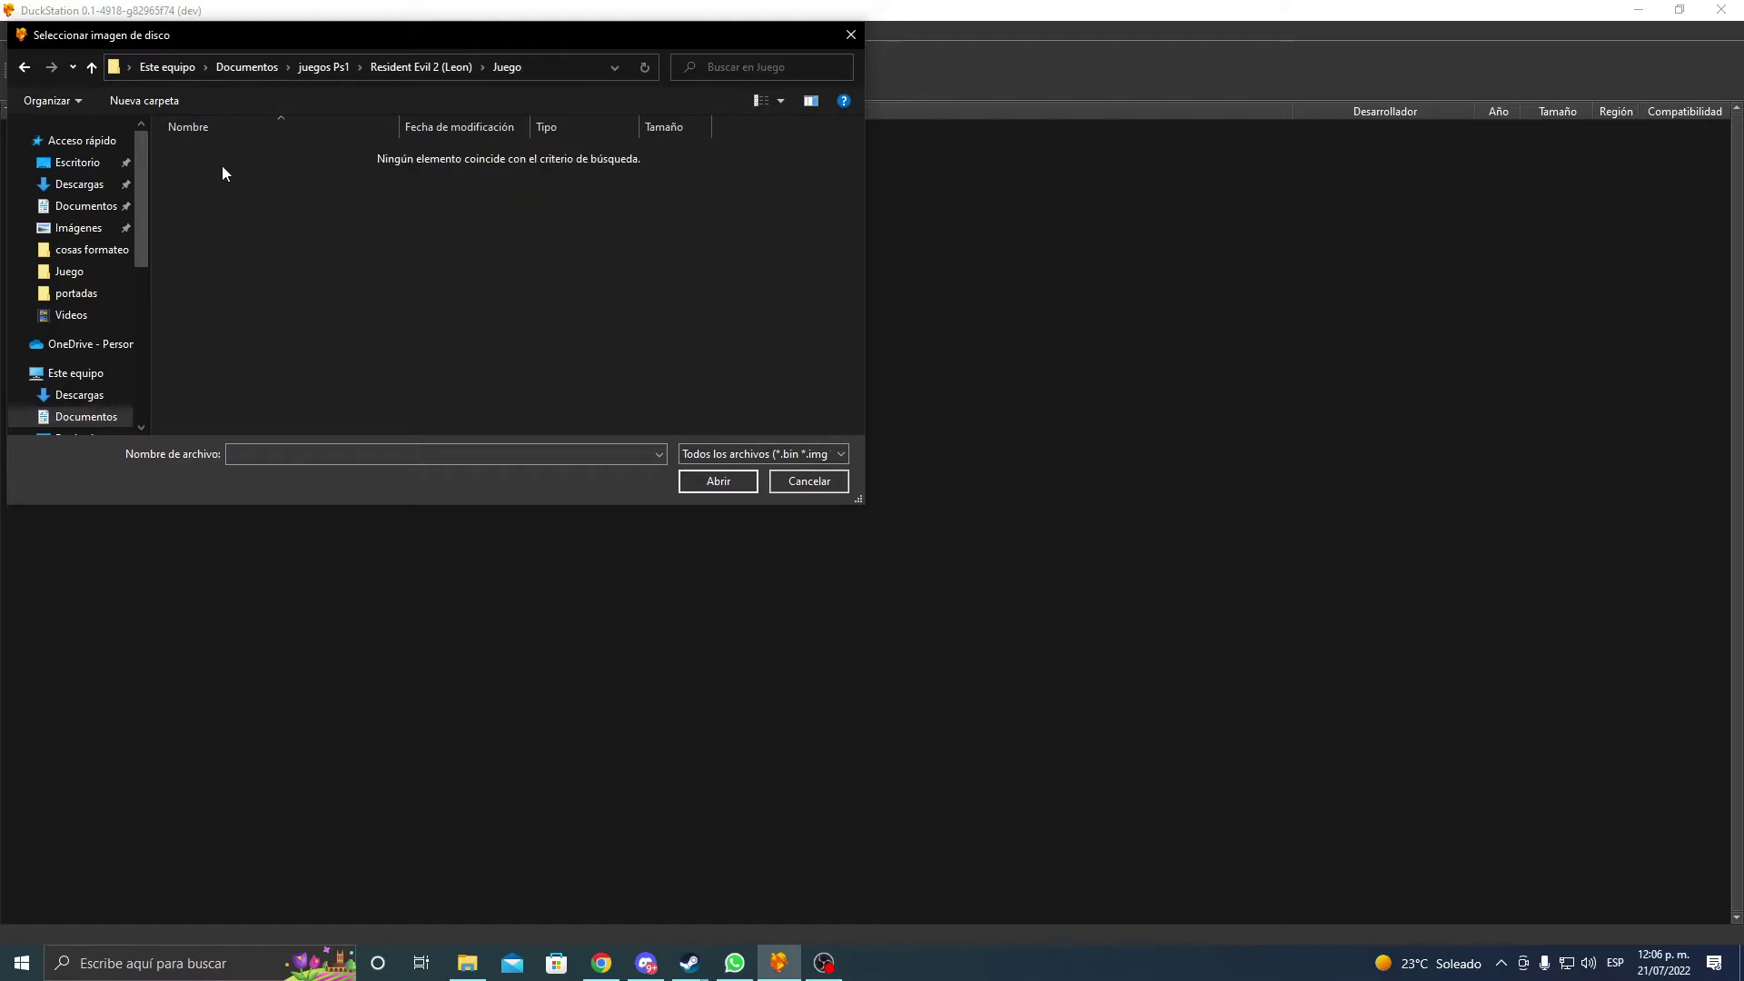
key(alt+Left)
key(alt+Left)
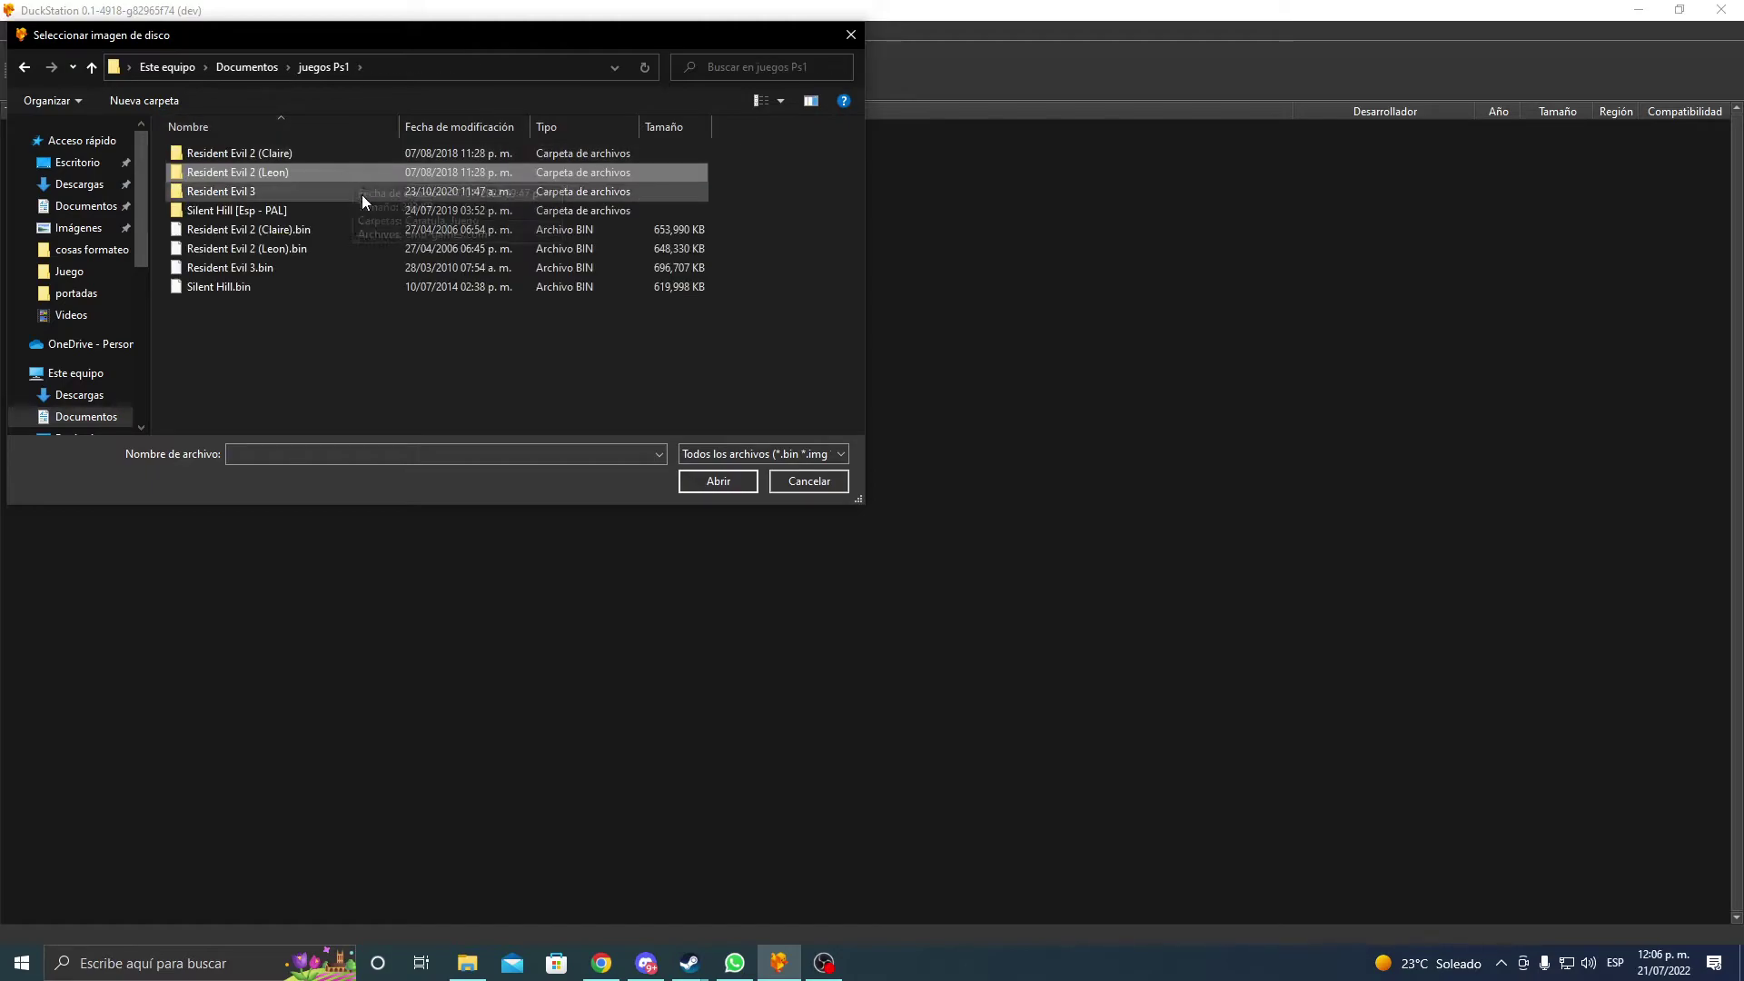
click(282, 249)
double_click(281, 249)
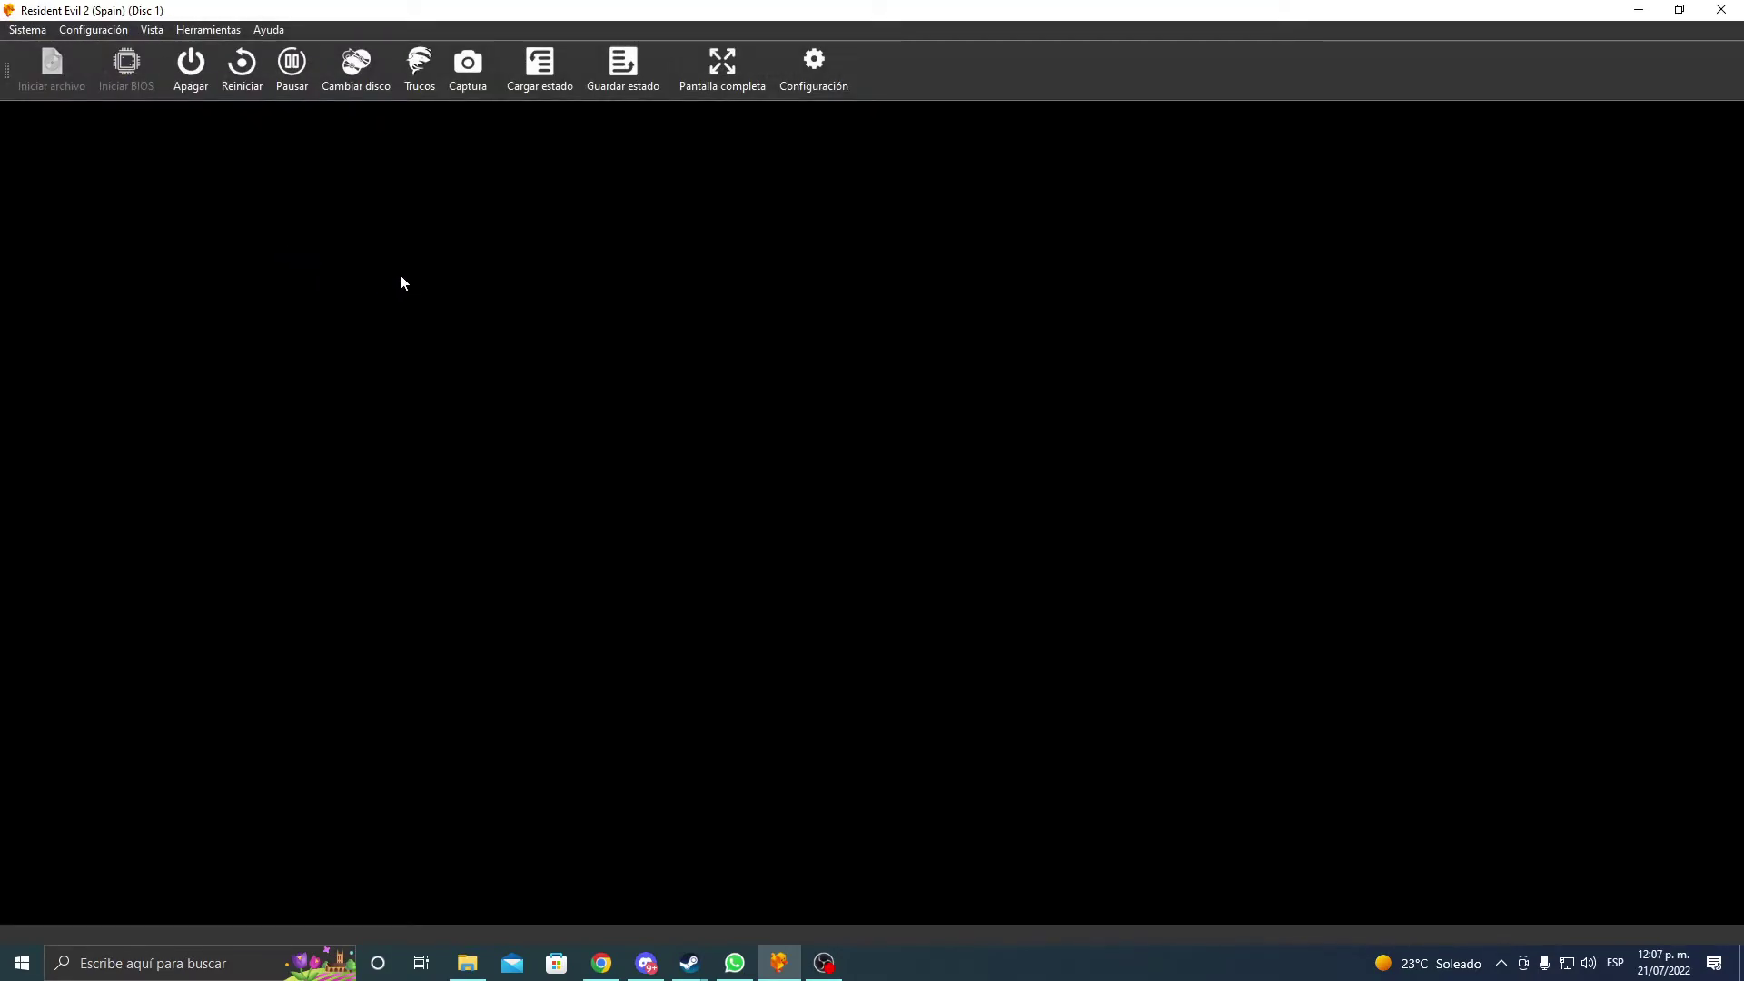